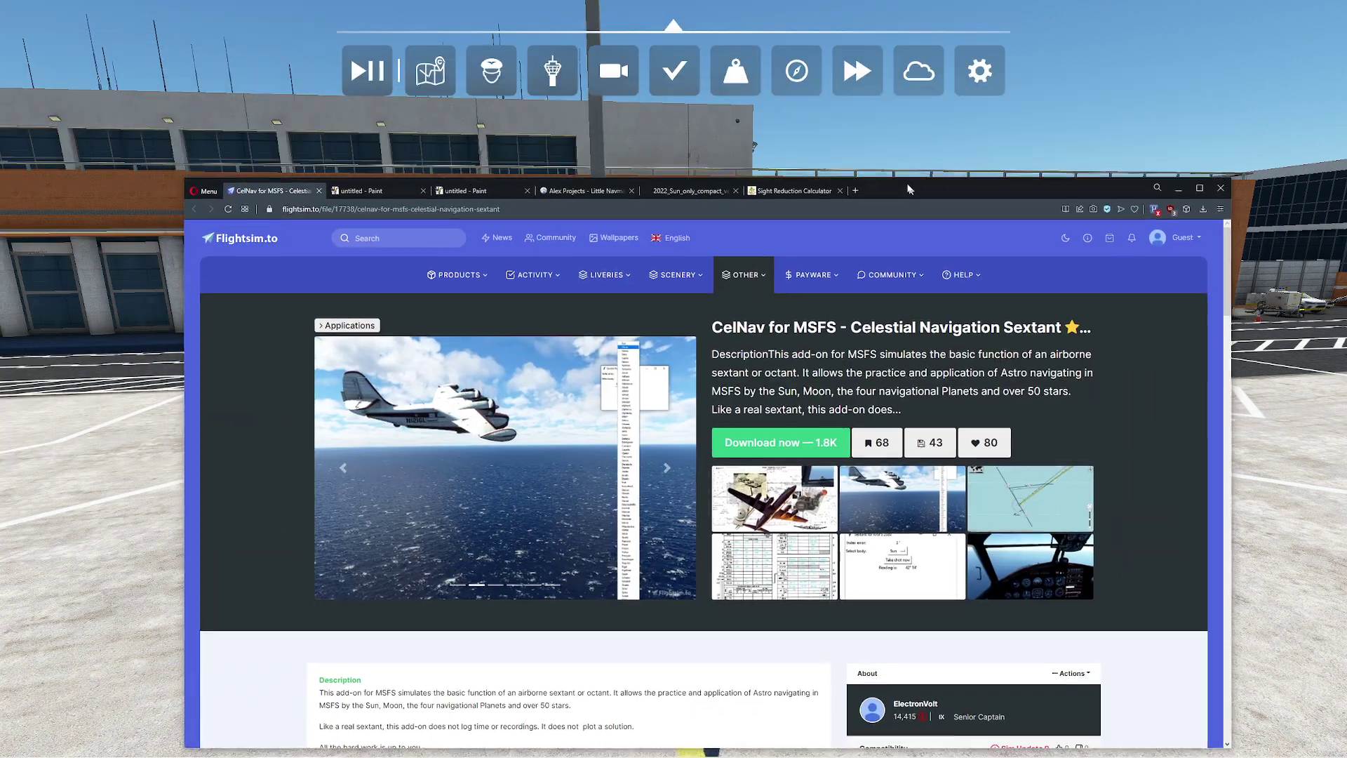
Leave the Flightsim.to CelNav sextant page for the MSFS CelNav v2.22 folder.
{"action": "mouse_move", "coordinate": [427, 198]}
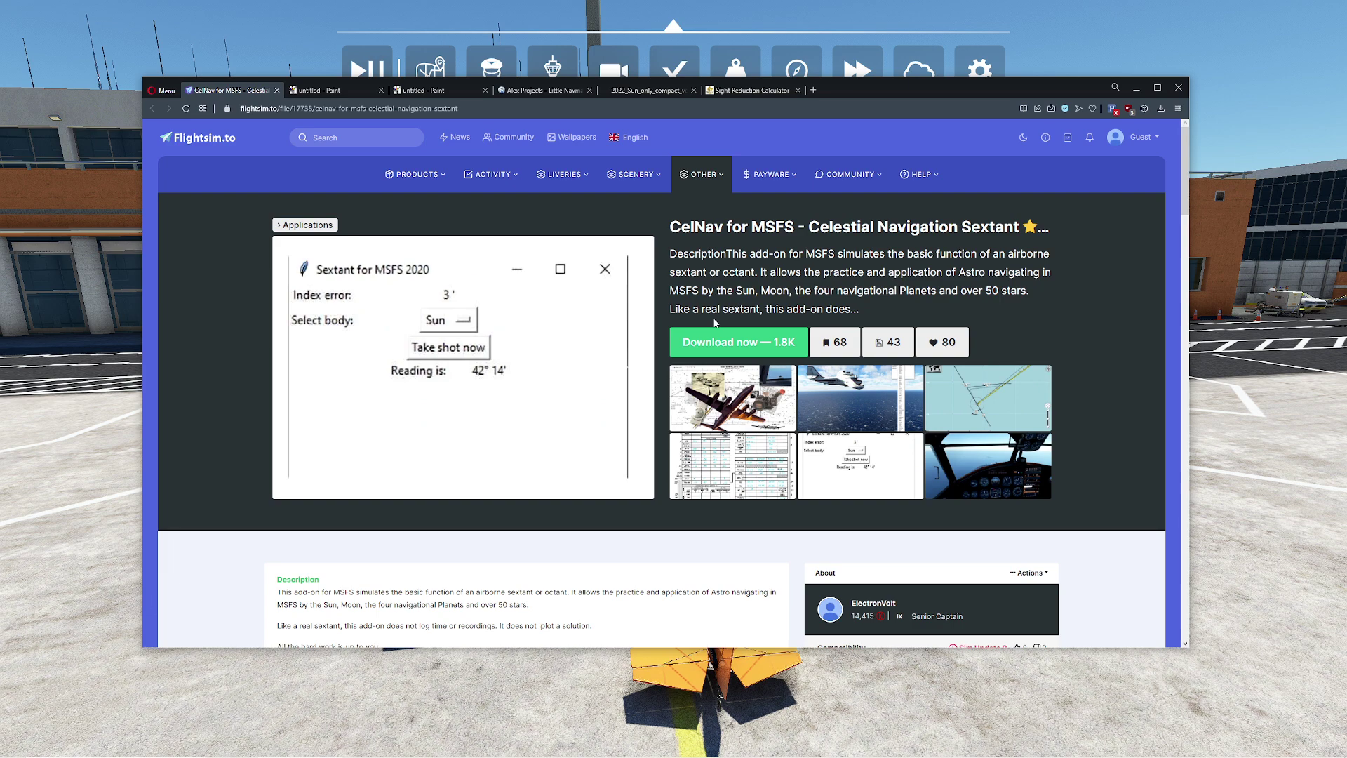
{"action": "key", "text": "alt+Tab"}
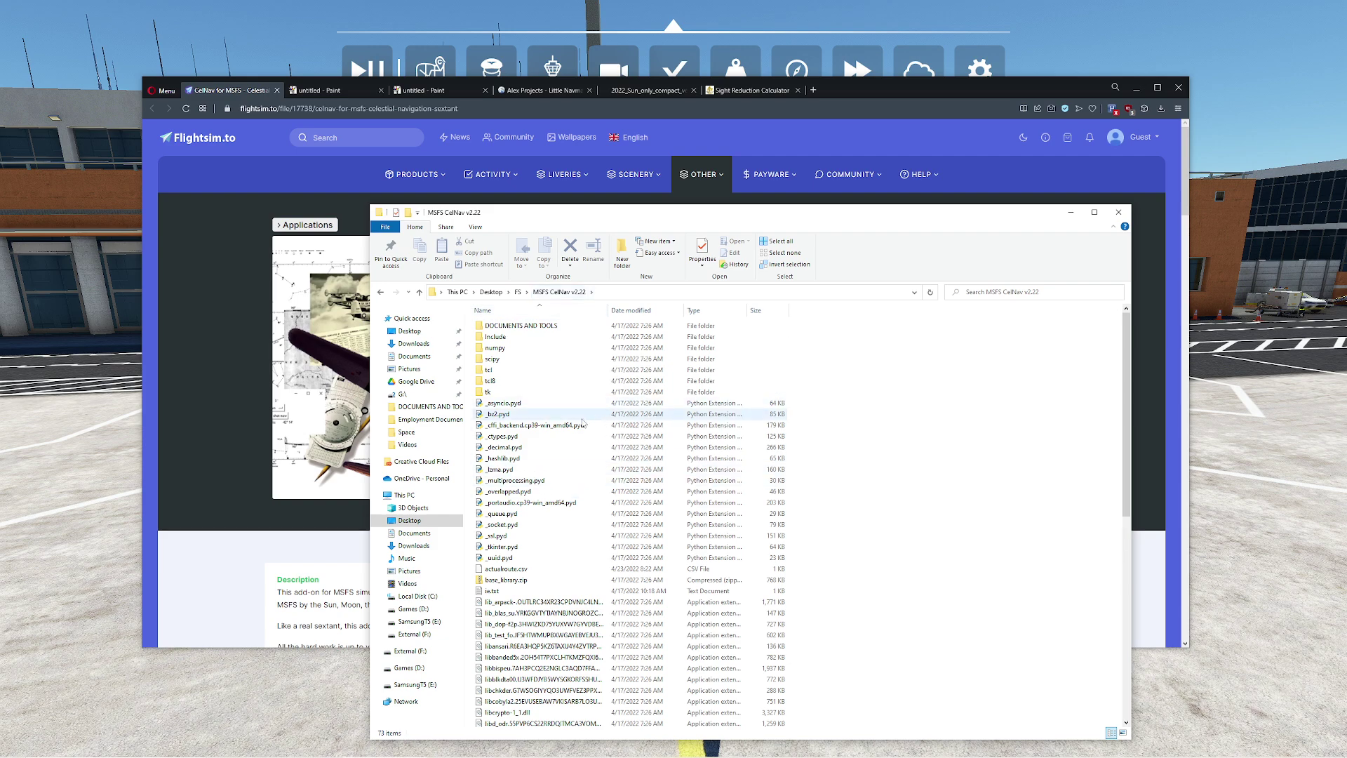
Scroll down the MSFS CelNav v2.22 folder and run MSFS CelNav v2.22.exe.
{"action": "scroll", "coordinate": [691, 399], "scroll_direction": "down", "scroll_amount": 9}
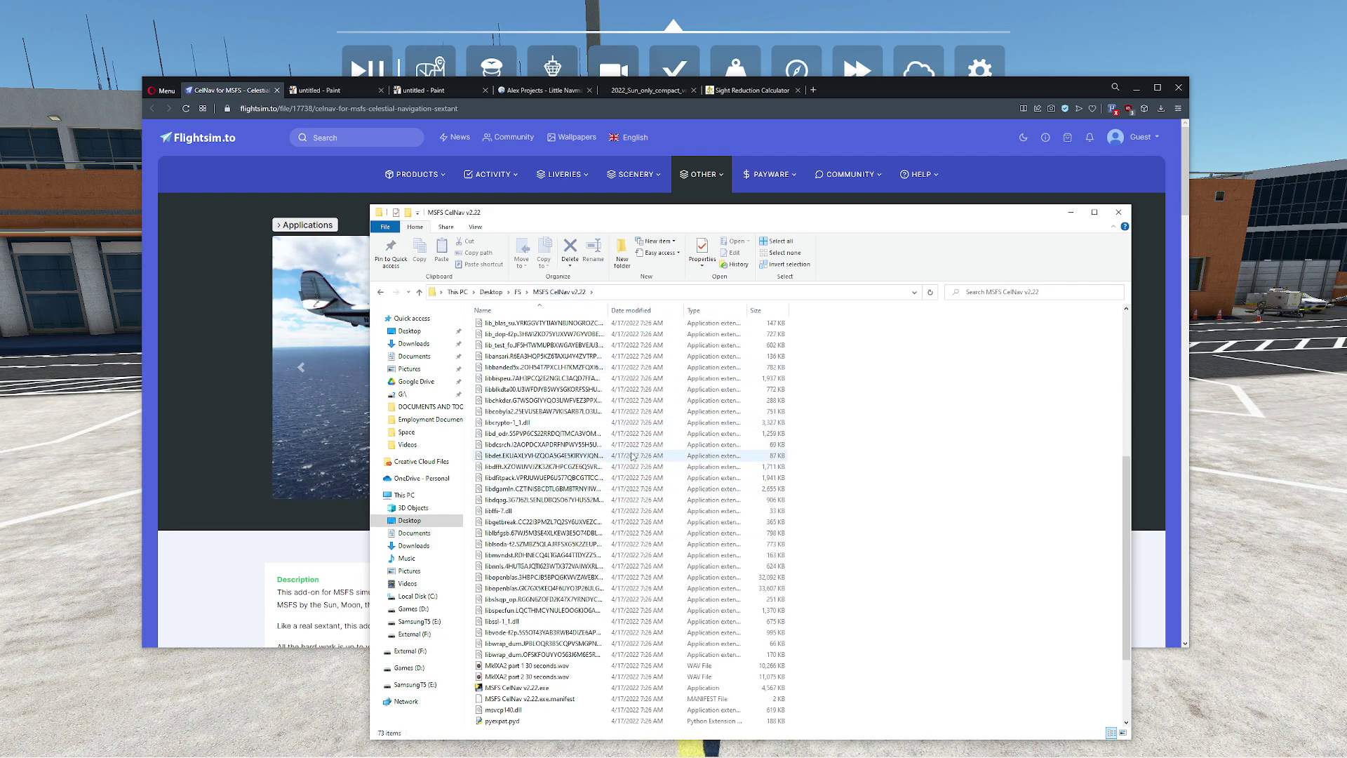
{"action": "scroll", "coordinate": [617, 407], "scroll_direction": "down", "scroll_amount": 3}
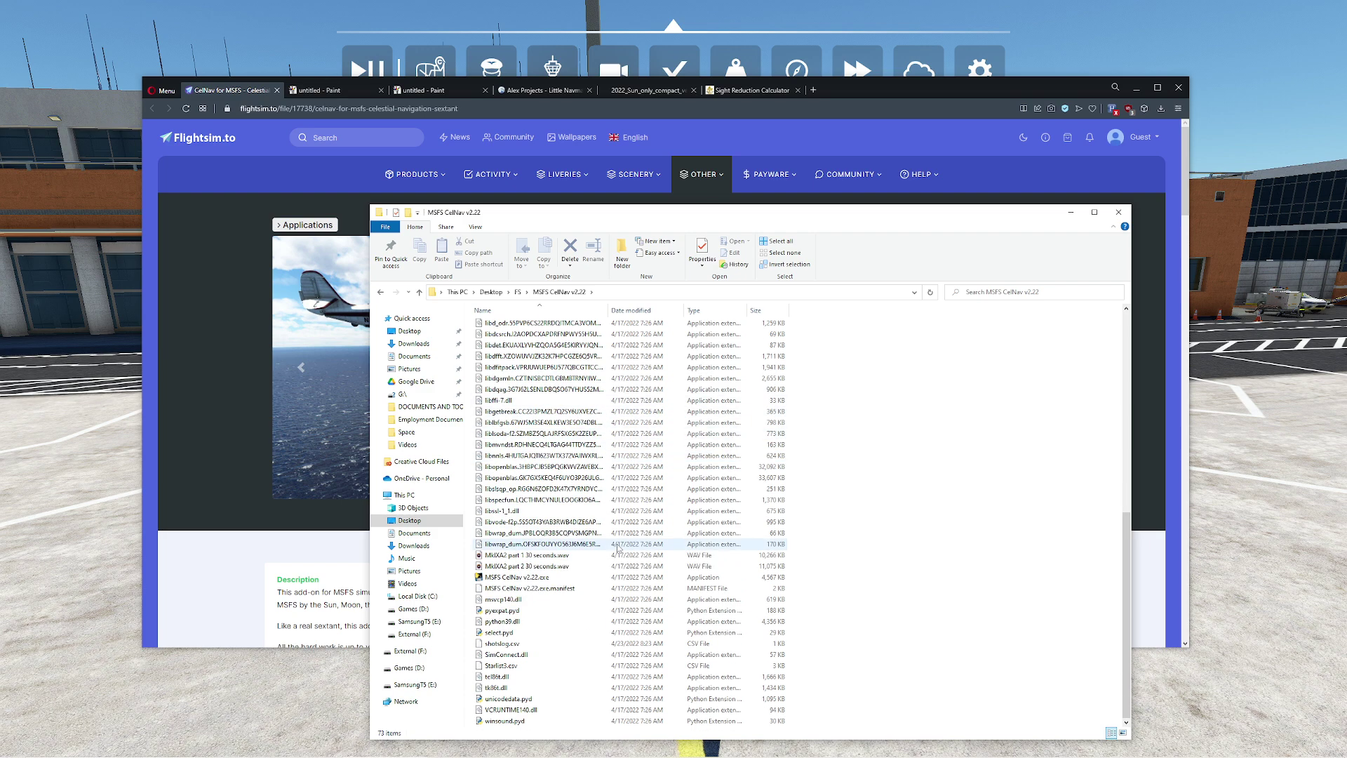
{"action": "left_click", "coordinate": [511, 578]}
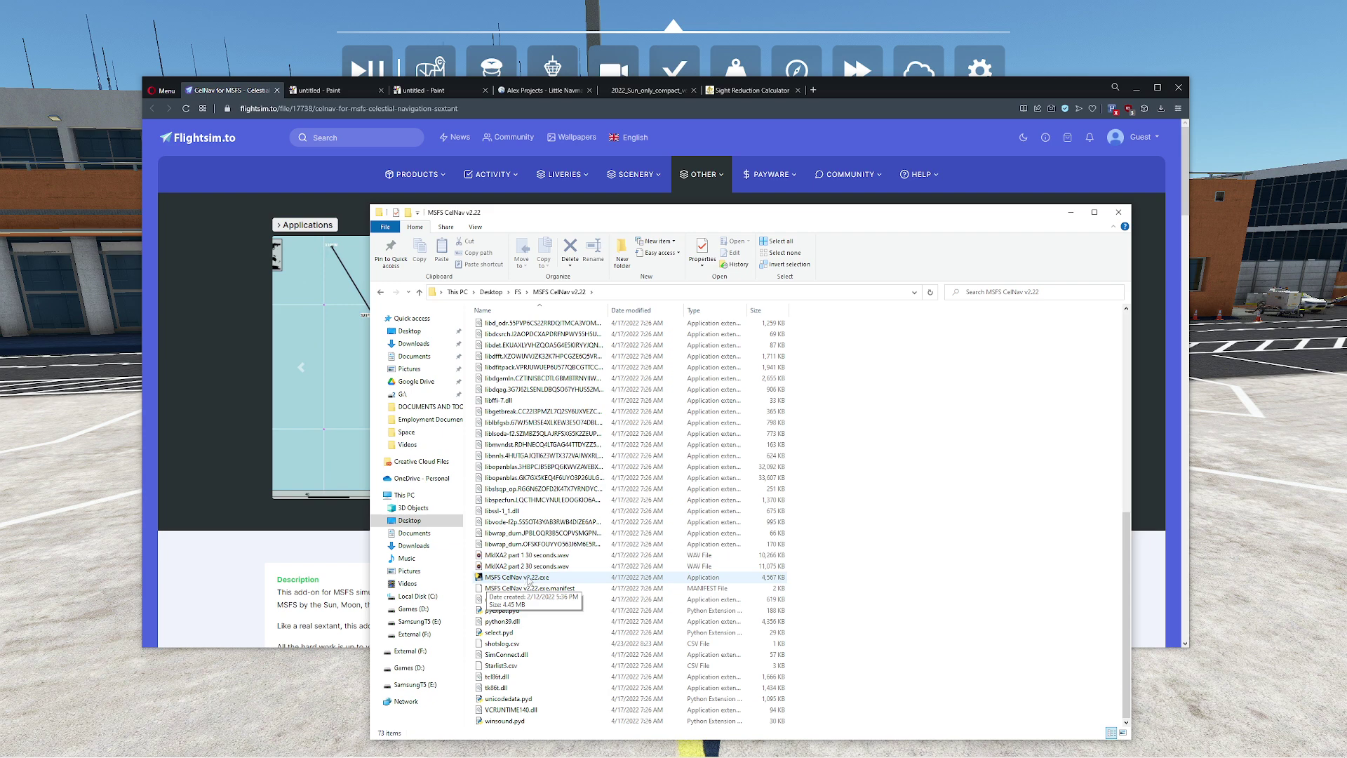
{"action": "double_click", "coordinate": [531, 578]}
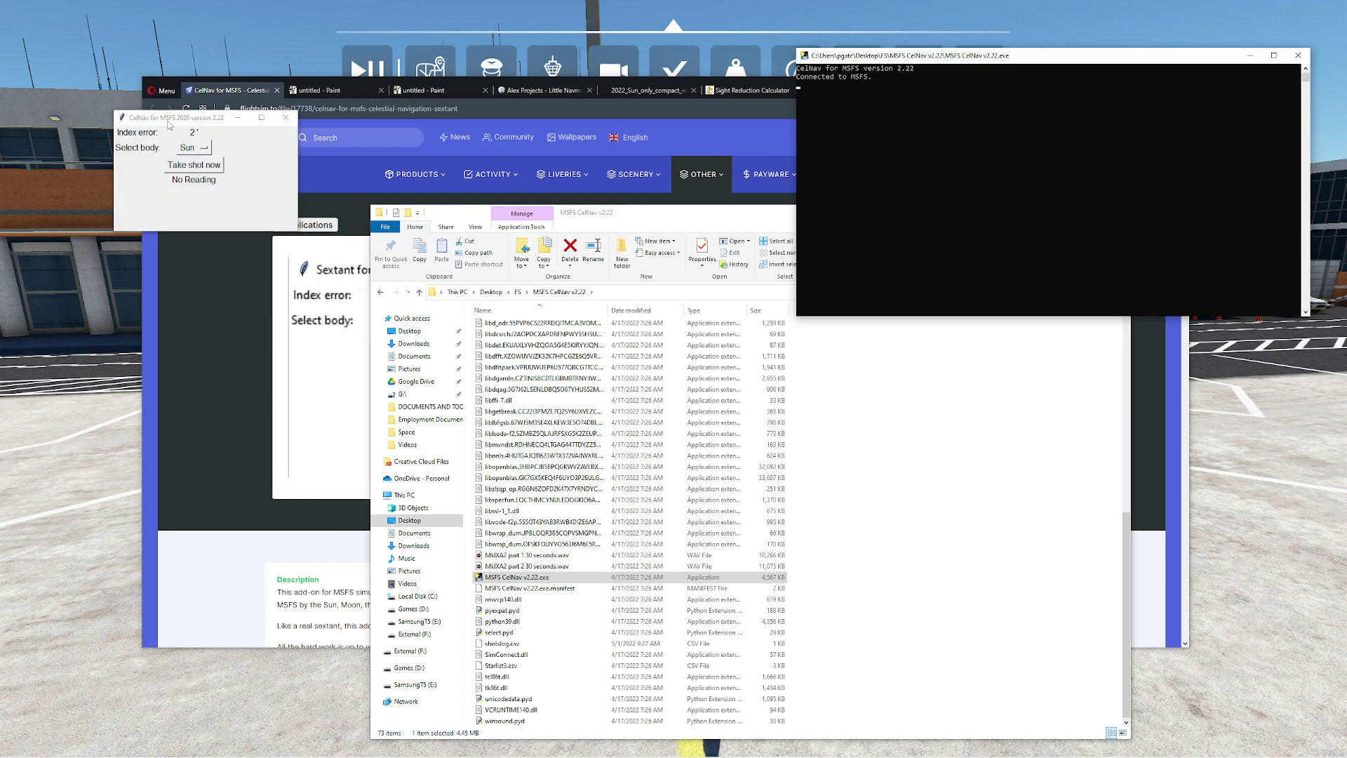
Close File Explorer and arrange the sextant window on the right and the console above it.
{"action": "double_click", "coordinate": [380, 212]}
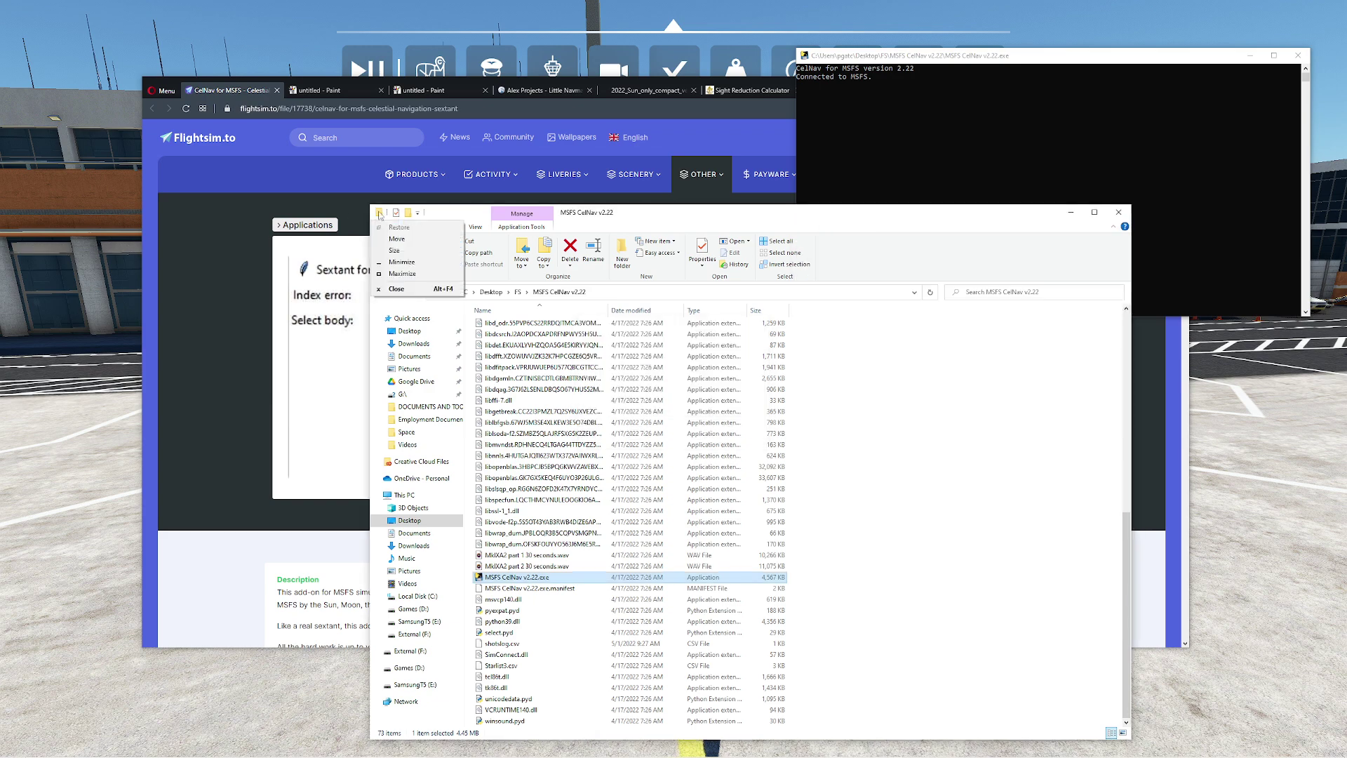
{"action": "mouse_move", "coordinate": [661, 330]}
{"action": "left_mouse_down"}
{"action": "mouse_move", "coordinate": [713, 286]}
{"action": "mouse_move", "coordinate": [687, 322]}
{"action": "mouse_move", "coordinate": [637, 322]}
{"action": "mouse_move", "coordinate": [655, 322]}
{"action": "left_mouse_up"}
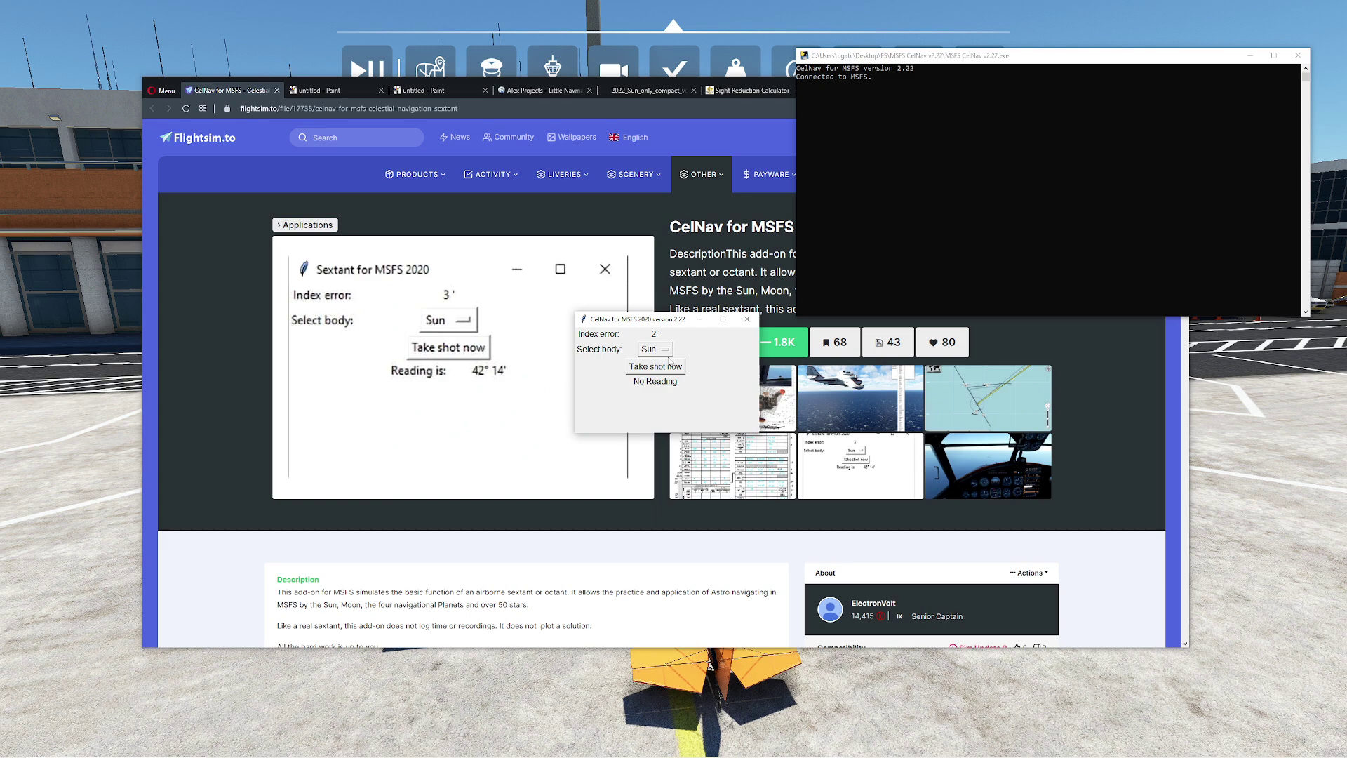
{"action": "left_click_drag", "start_coordinate": [654, 323], "coordinate": [1204, 362]}
{"action": "left_click_drag", "start_coordinate": [1097, 65], "coordinate": [1121, 55]}
{"action": "left_click_drag", "start_coordinate": [1193, 361], "coordinate": [1198, 325]}
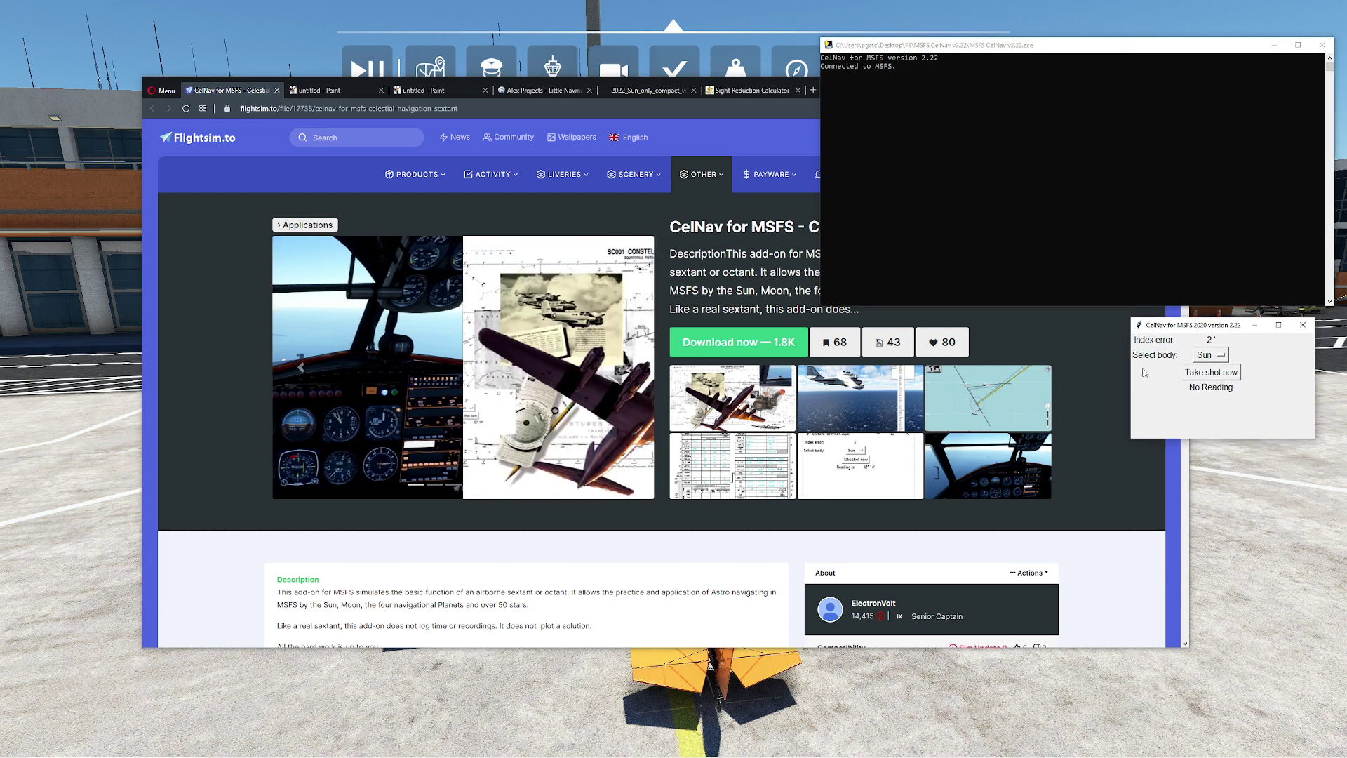
Close the two untitled Paint browser tabs and the Little Navmap tab.
{"action": "middle_click", "coordinate": [347, 94]}
{"action": "middle_click", "coordinate": [347, 94]}
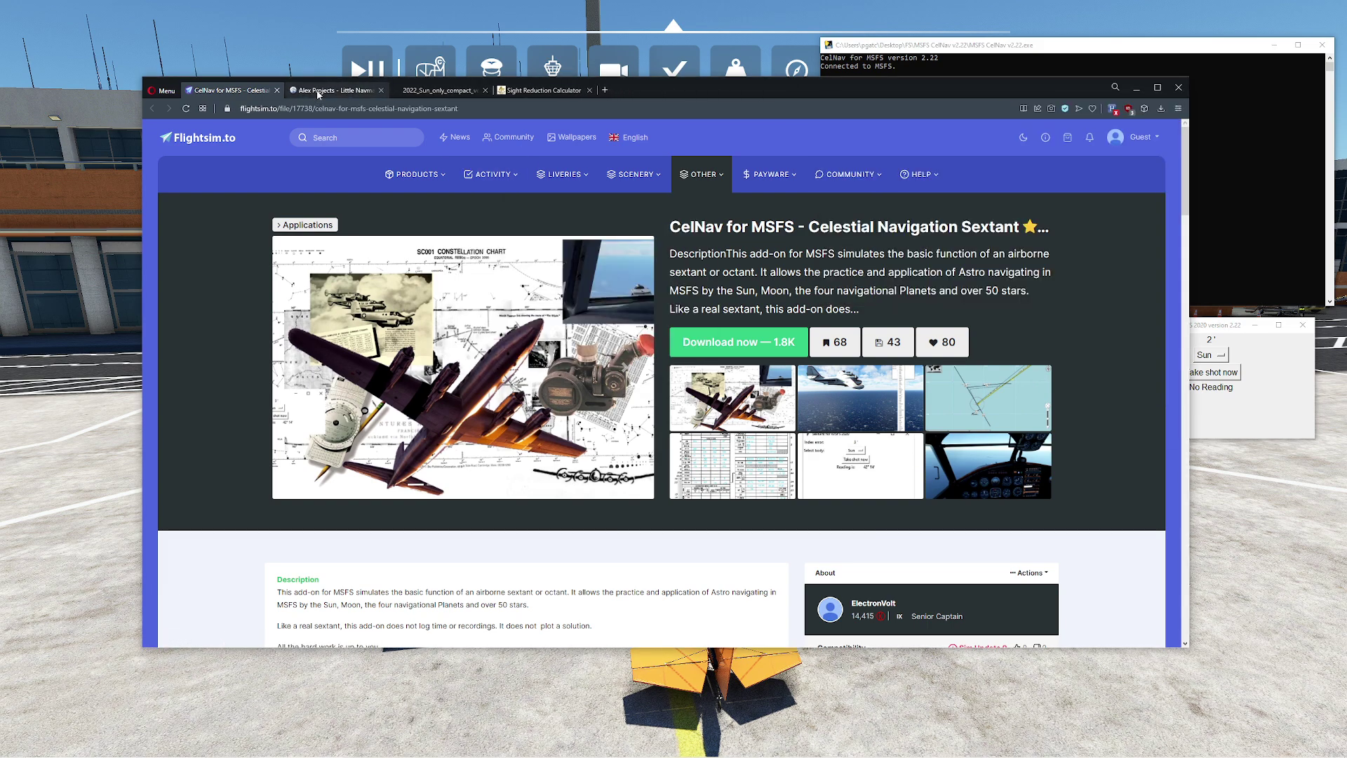
{"action": "left_click", "coordinate": [317, 92]}
{"action": "middle_click", "coordinate": [317, 92]}
In Little Navmap, zoom to the aircraft at LPMA, then zoom out to eastern Madeira.
{"action": "key", "text": "alt+Tab"}
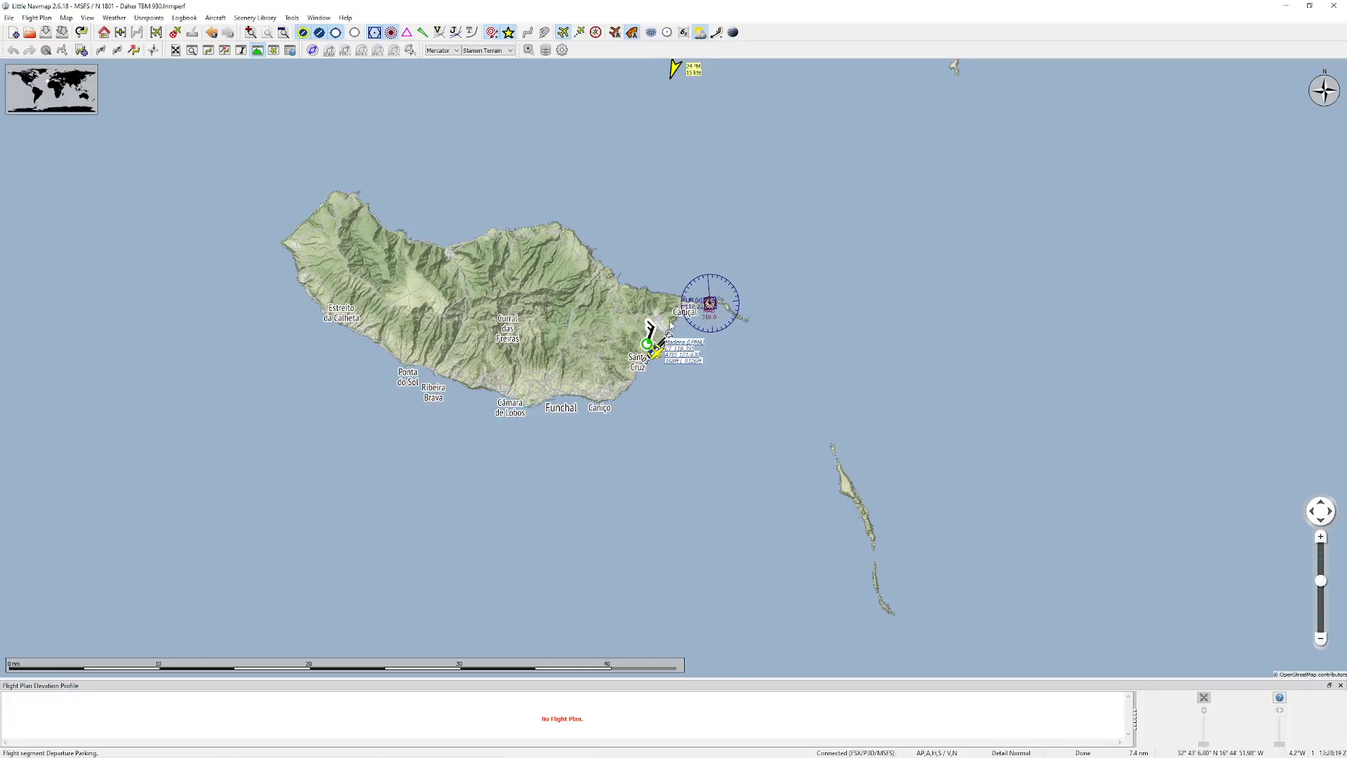
{"action": "double_click", "coordinate": [668, 328]}
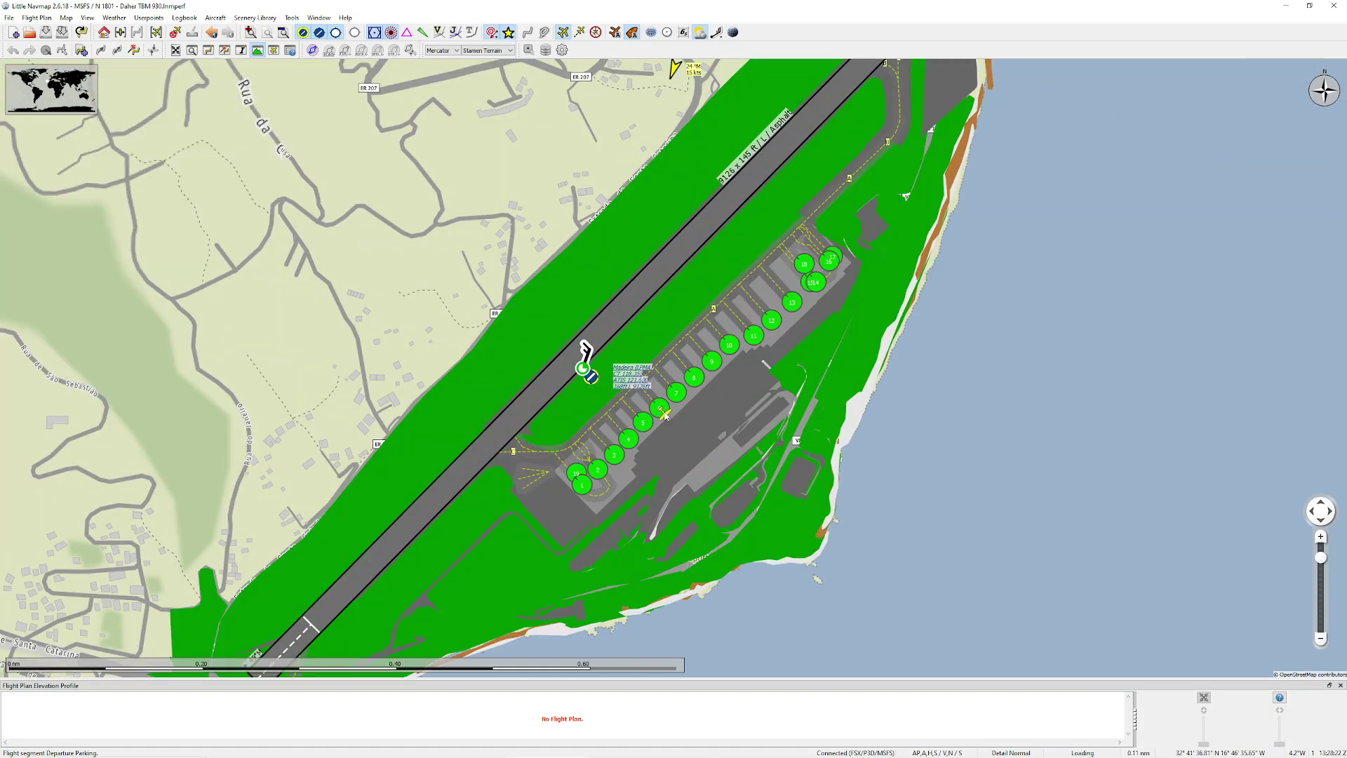
{"action": "mouse_move", "coordinate": [663, 413]}
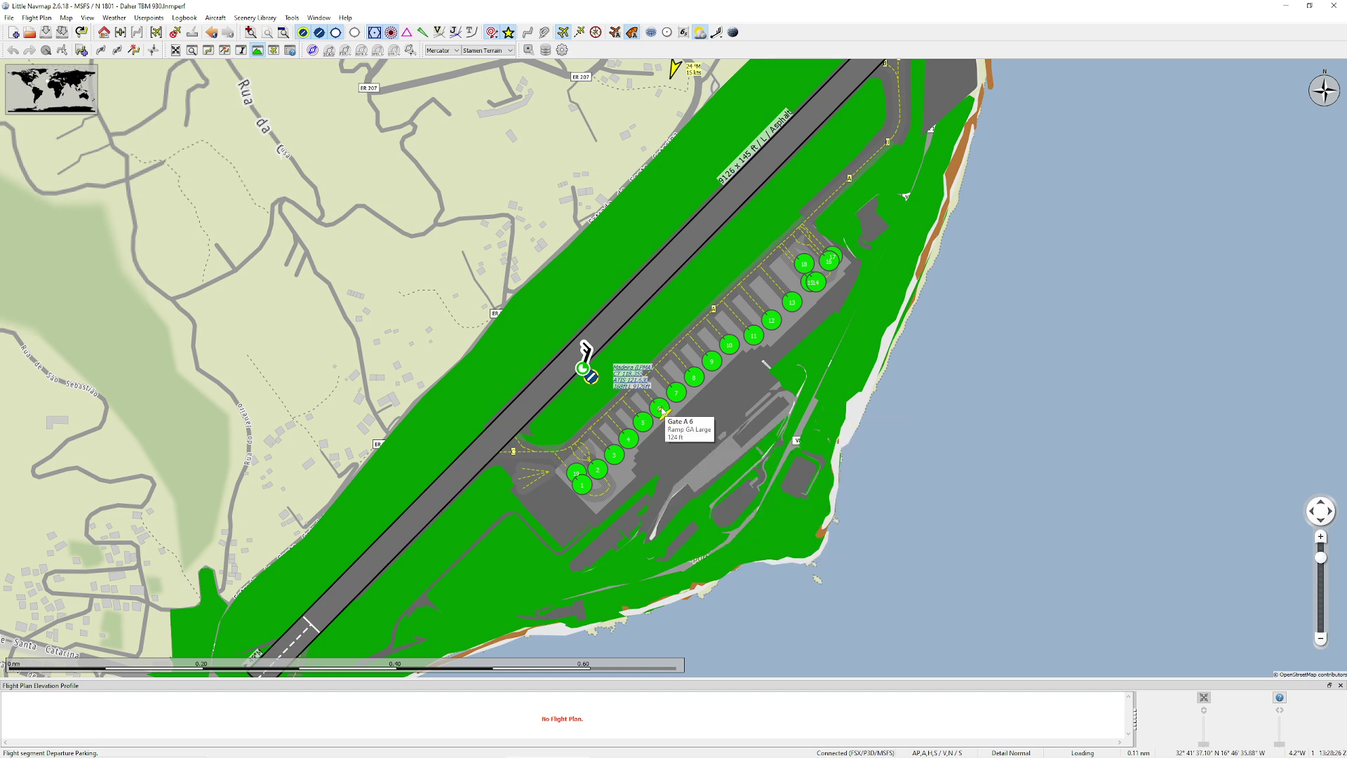
{"action": "scroll", "coordinate": [663, 413], "scroll_direction": "down", "scroll_amount": 3}
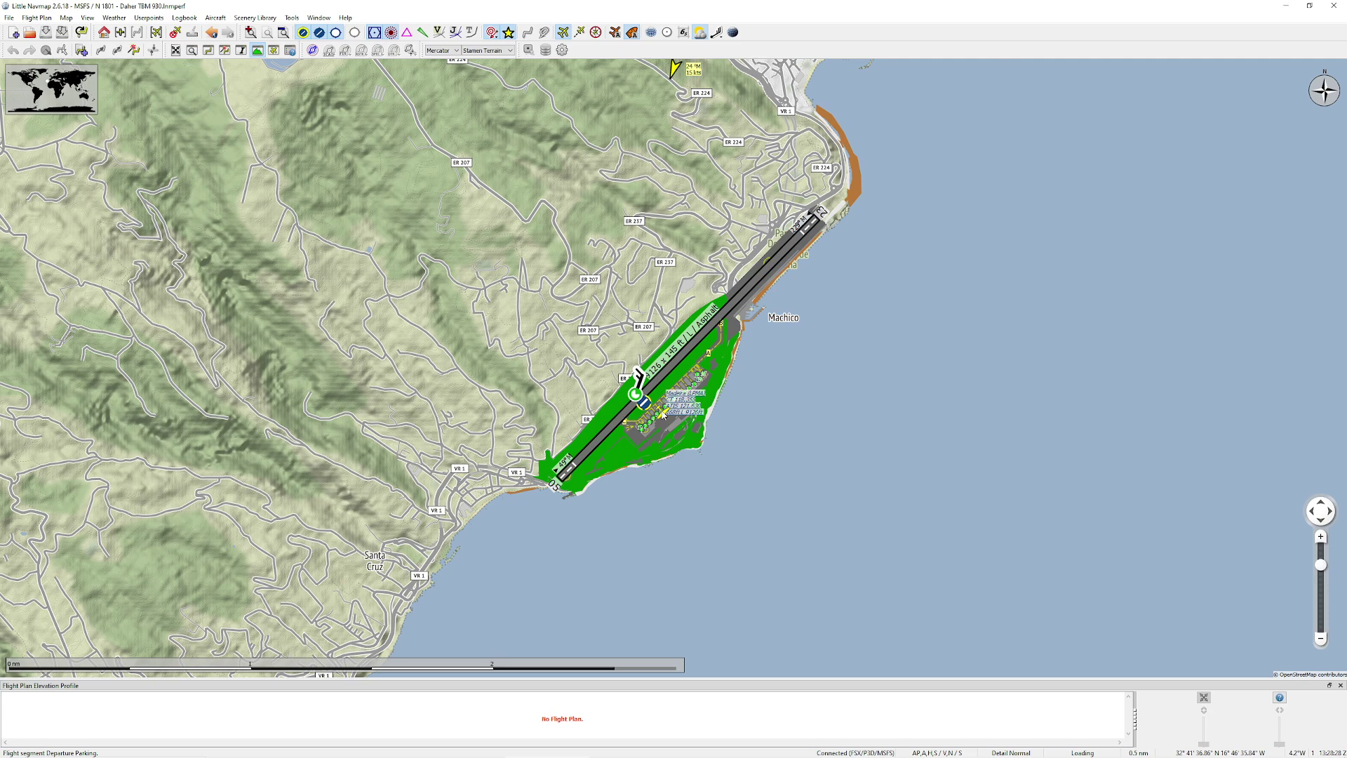
{"action": "scroll", "coordinate": [662, 414], "scroll_direction": "down", "scroll_amount": 3}
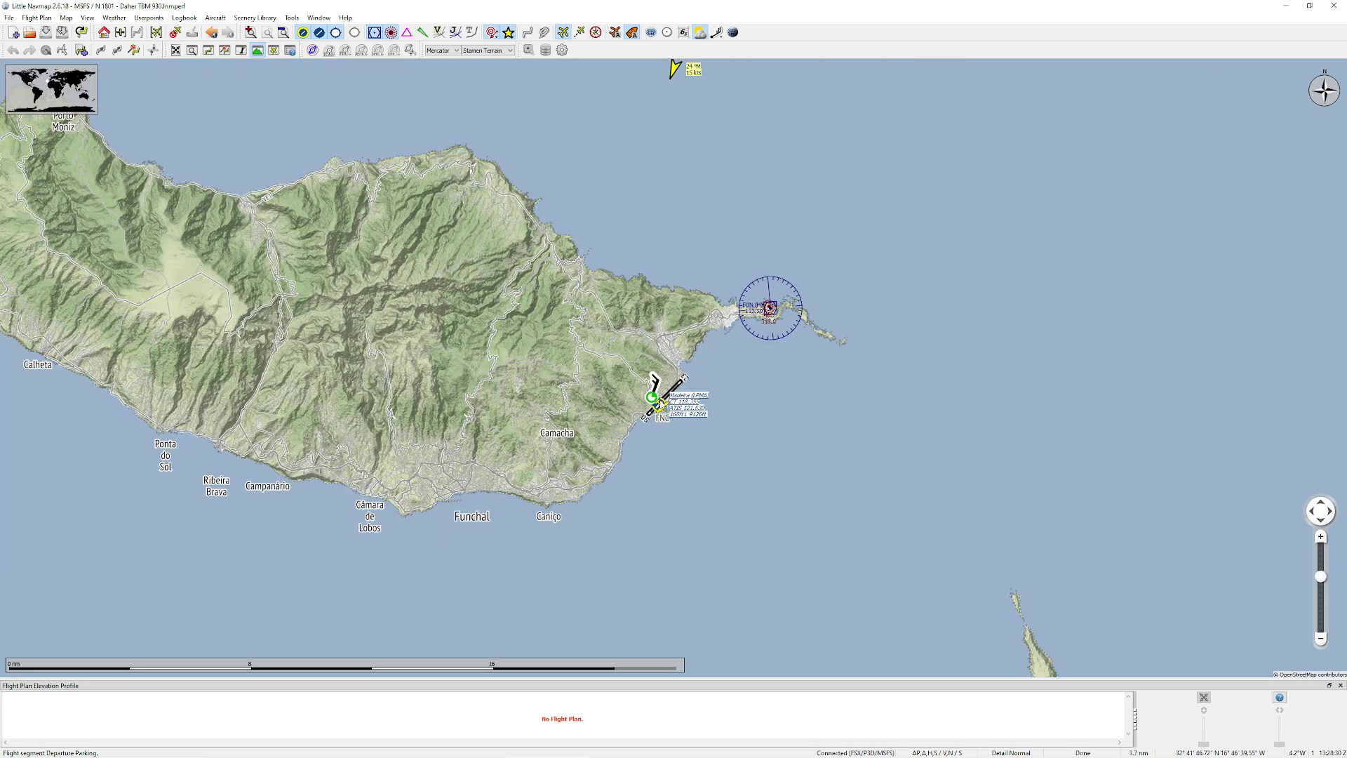
{"action": "key", "text": "alt+Tab"}
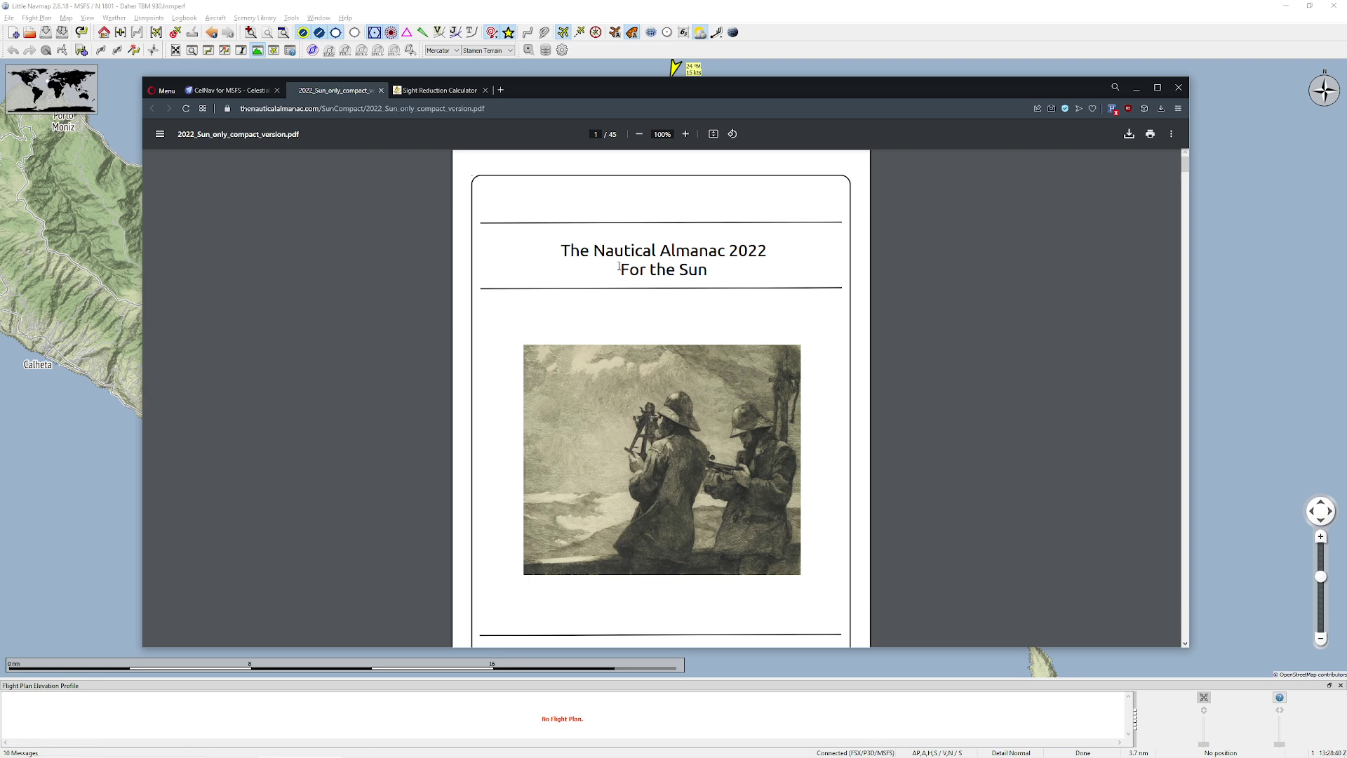
Maximise Opera and show the almanac's page 13 Sun table at 500% zoom.
{"action": "left_click", "coordinate": [1158, 87]}
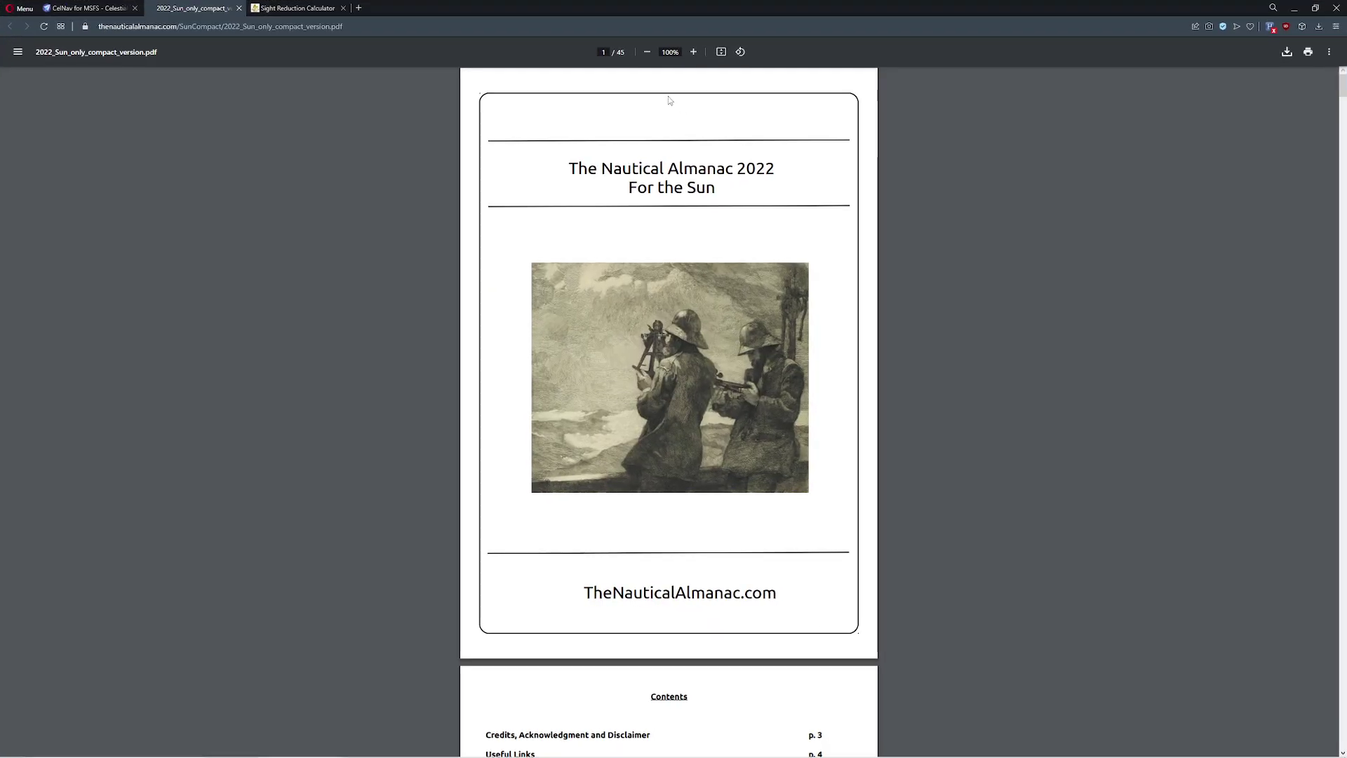
{"action": "left_click", "coordinate": [693, 52]}
{"action": "left_click", "coordinate": [693, 52]}
{"action": "left_click", "coordinate": [693, 52]}
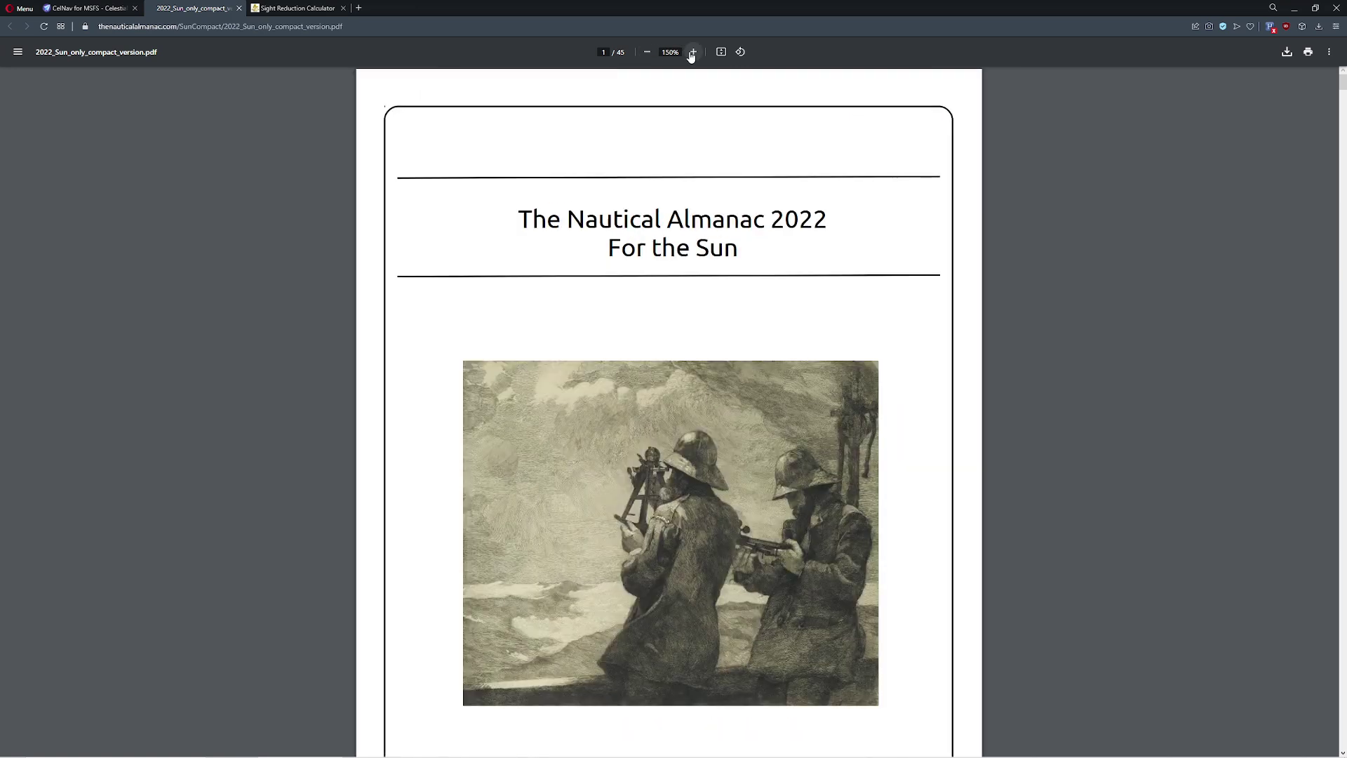
{"action": "left_click", "coordinate": [693, 52]}
{"action": "left_click", "coordinate": [693, 52]}
{"action": "left_click_drag", "start_coordinate": [1341, 87], "coordinate": [1335, 280]}
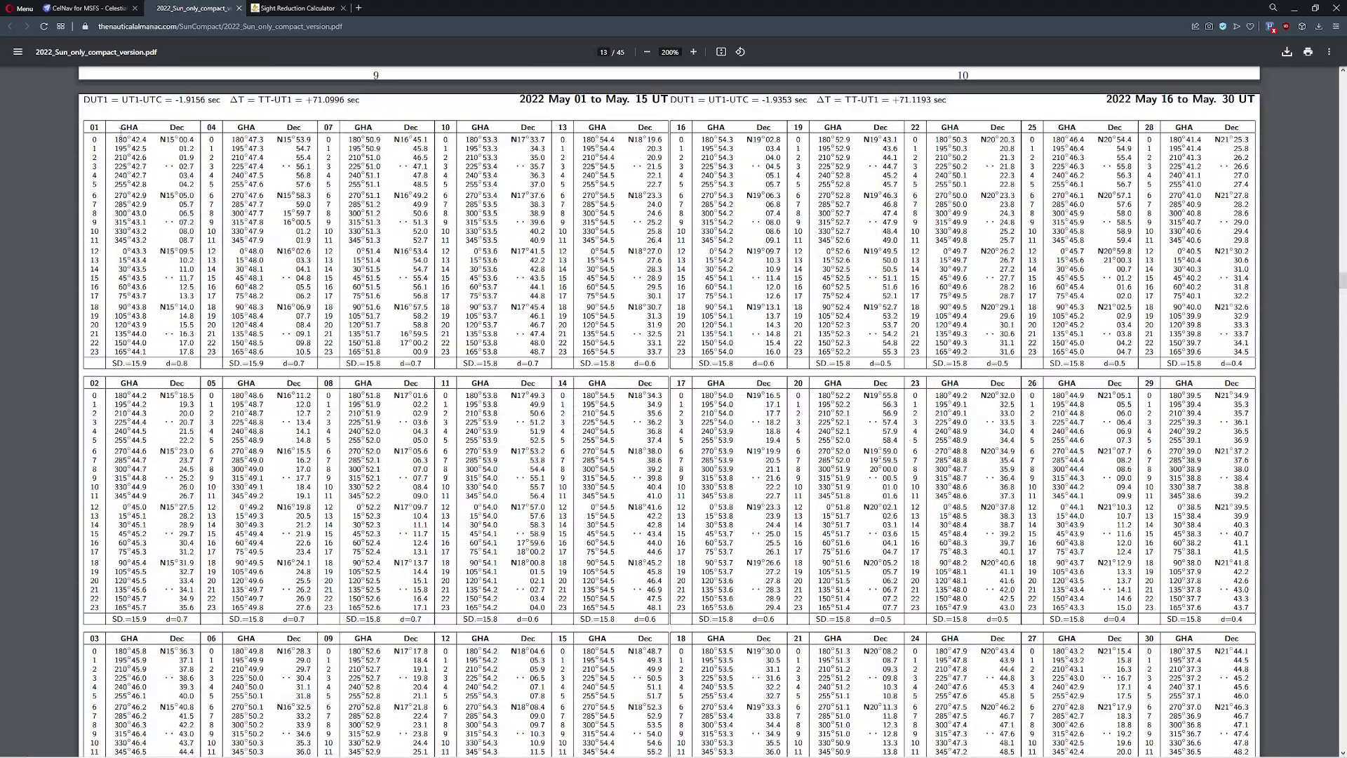
{"action": "left_click", "coordinate": [693, 51]}
{"action": "left_click", "coordinate": [693, 52]}
{"action": "left_click", "coordinate": [693, 52]}
{"action": "left_click", "coordinate": [693, 52]}
{"action": "scroll", "coordinate": [612, 295], "scroll_direction": "down", "scroll_amount": 2}
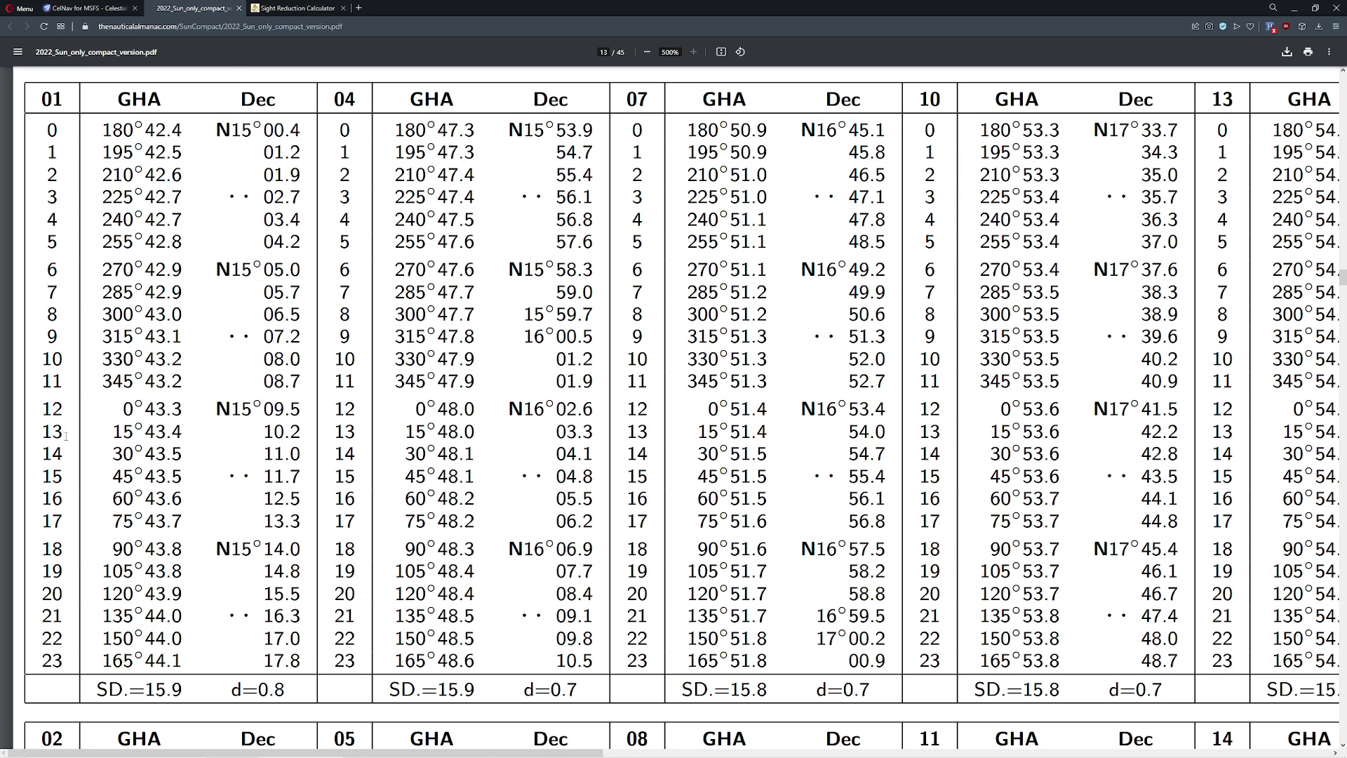
Bring Microsoft Flight Simulator to the front.
{"action": "key", "text": "alt+Tab"}
{"action": "key", "text": "alt+Tab"}
{"action": "key", "text": "Tab"}
{"action": "left_click", "coordinate": [905, 477]}
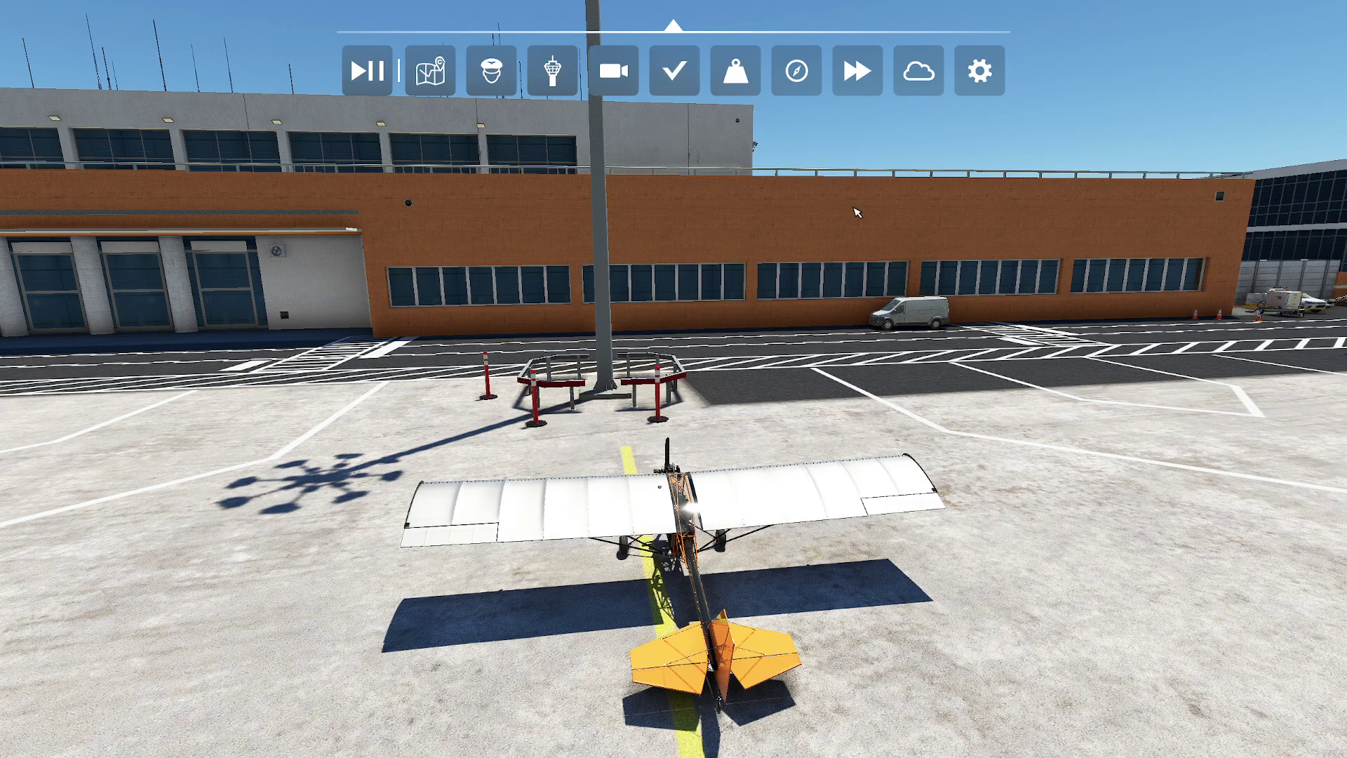
Set the simulator time of day to 11:50 AM (1:50 PM UTC) on 1 May 2022.
{"action": "mouse_move", "coordinate": [673, 35]}
{"action": "left_click", "coordinate": [918, 69]}
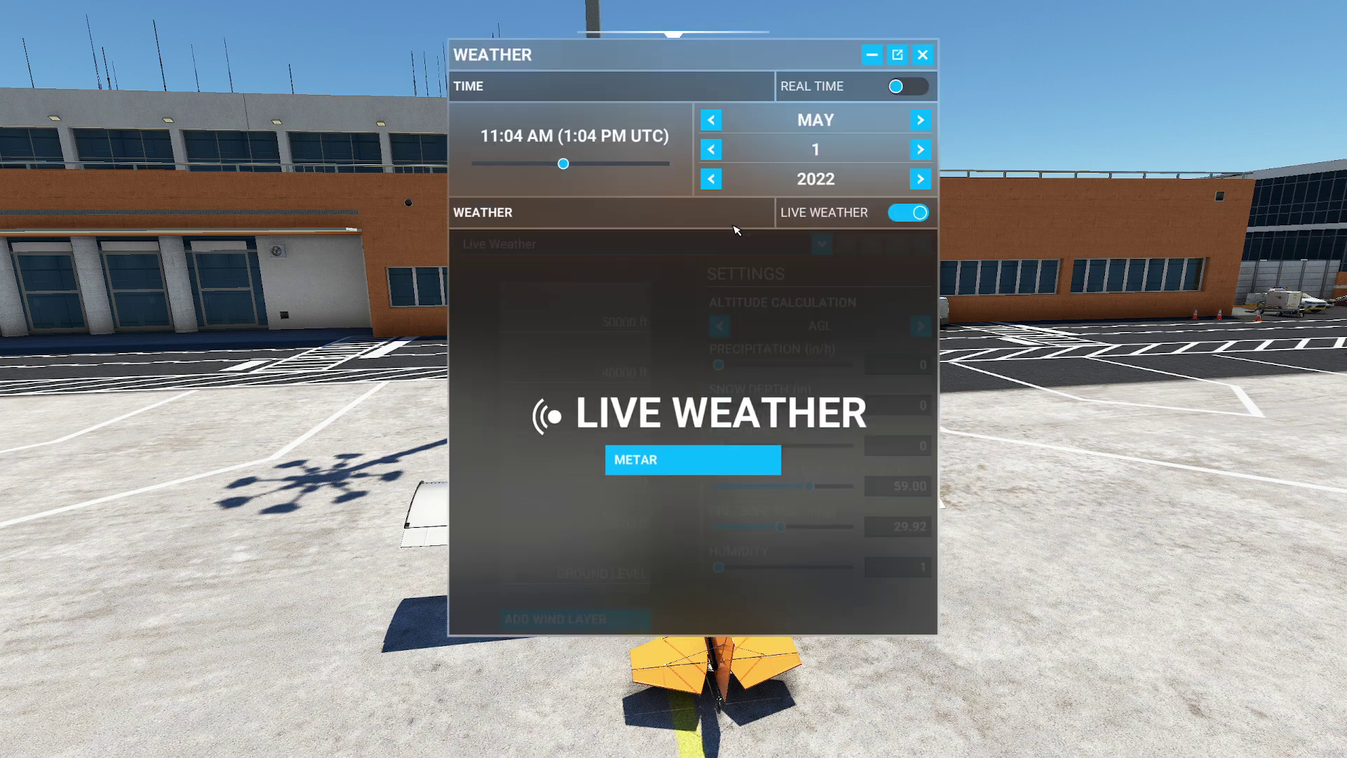
{"action": "left_click_drag", "start_coordinate": [564, 166], "coordinate": [569, 169]}
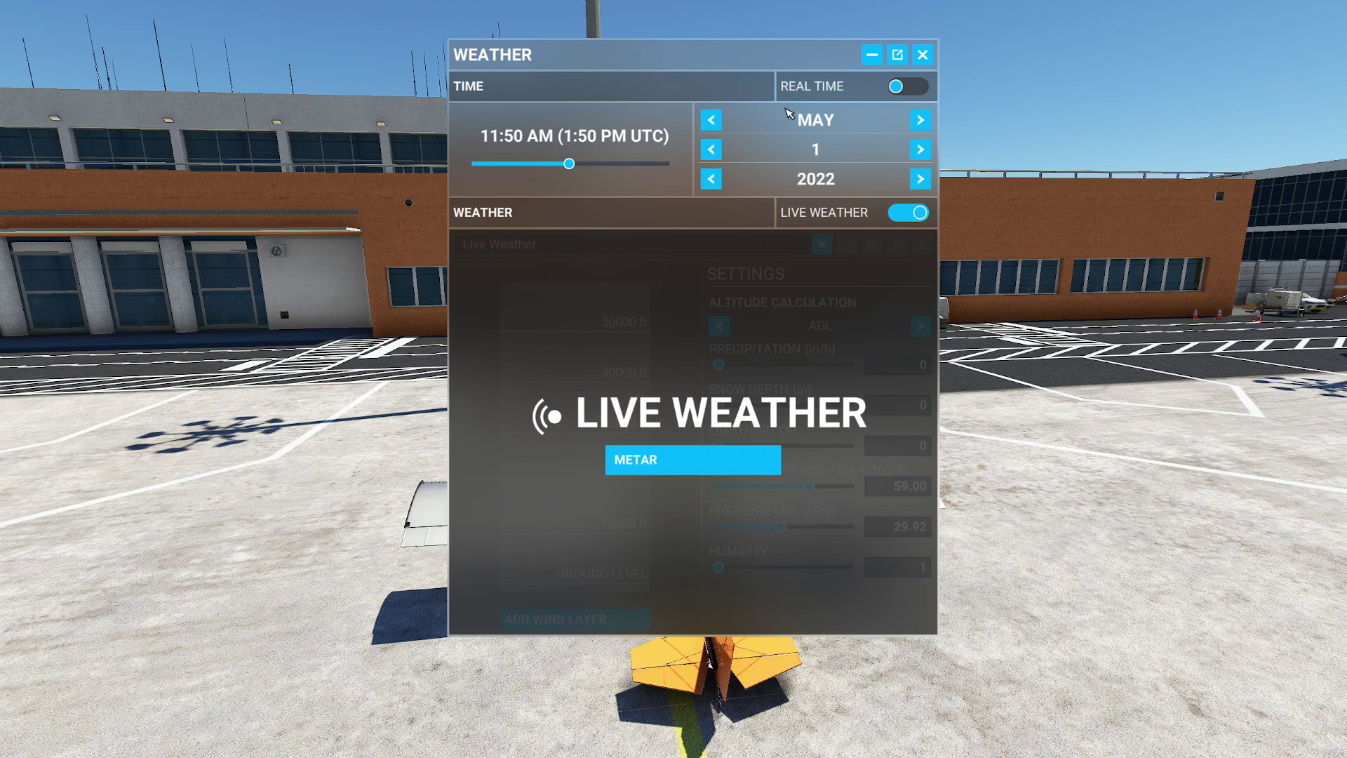
{"action": "left_click", "coordinate": [922, 55]}
In the Sun almanac, highlight the day 01 figures, including row 13's GHA 15°43.4.
{"action": "key", "text": "alt+Tab"}
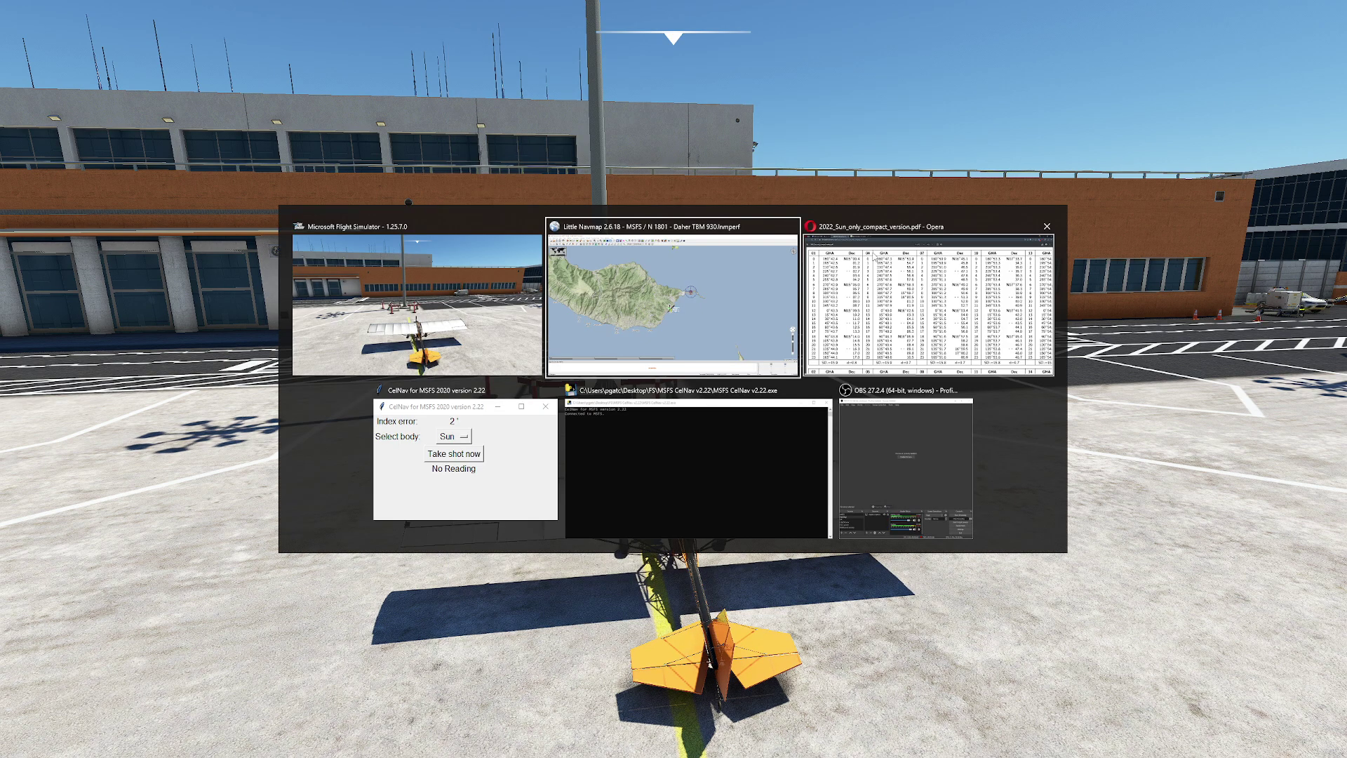
{"action": "left_click", "coordinate": [873, 258]}
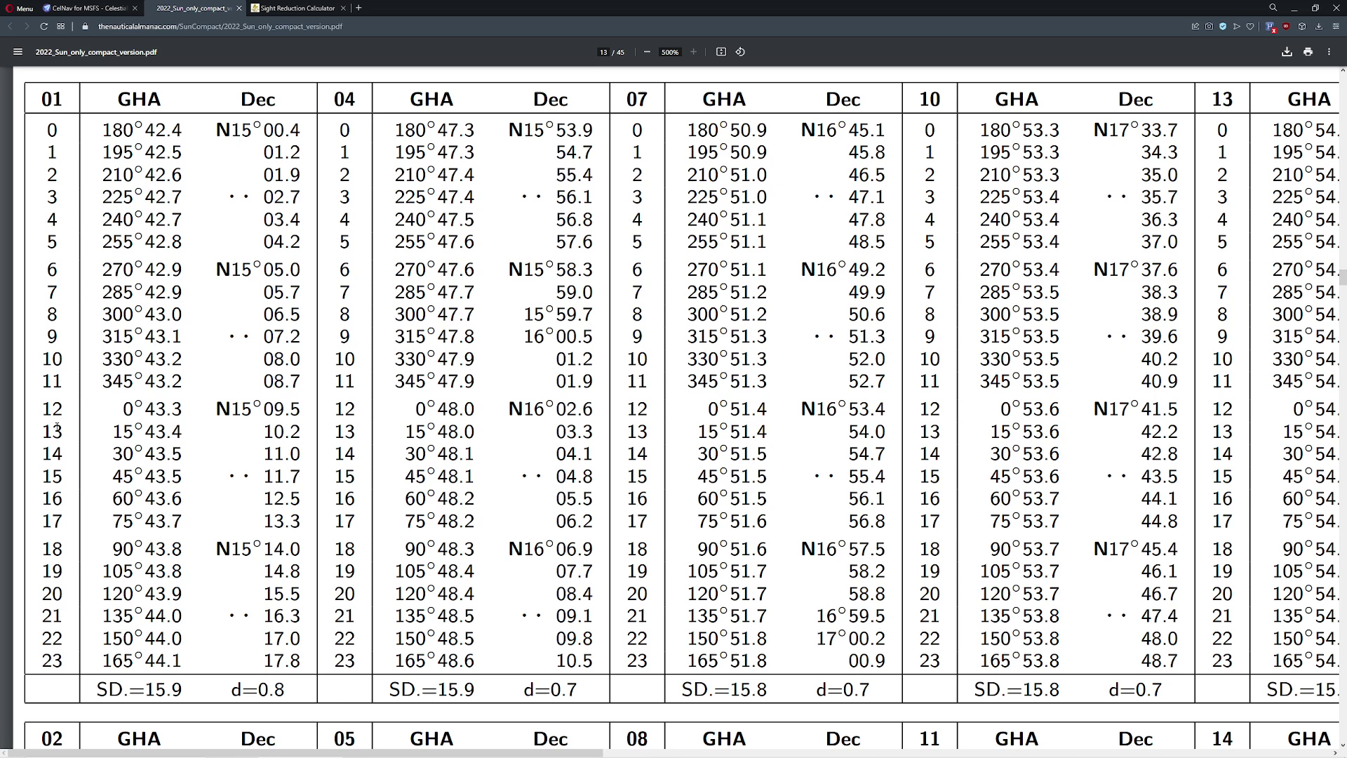
{"action": "left_click_drag", "start_coordinate": [114, 426], "coordinate": [194, 412]}
{"action": "left_click", "coordinate": [184, 413]}
{"action": "left_click_drag", "start_coordinate": [113, 431], "coordinate": [176, 431]}
{"action": "left_click", "coordinate": [176, 431]}
Highlight row 14's GHA 30°43.5 and declination 11.0 in the day 01 table.
{"action": "left_click_drag", "start_coordinate": [112, 453], "coordinate": [184, 455]}
{"action": "left_click", "coordinate": [182, 454]}
{"action": "left_click_drag", "start_coordinate": [113, 455], "coordinate": [183, 454]}
{"action": "left_click", "coordinate": [183, 454]}
{"action": "left_click_drag", "start_coordinate": [264, 450], "coordinate": [306, 454]}
{"action": "left_click", "coordinate": [118, 449]}
Enter the Greenwich hour angle 30° 43.5' in the Sight Reduction Calculator.
{"action": "left_click", "coordinate": [294, 8]}
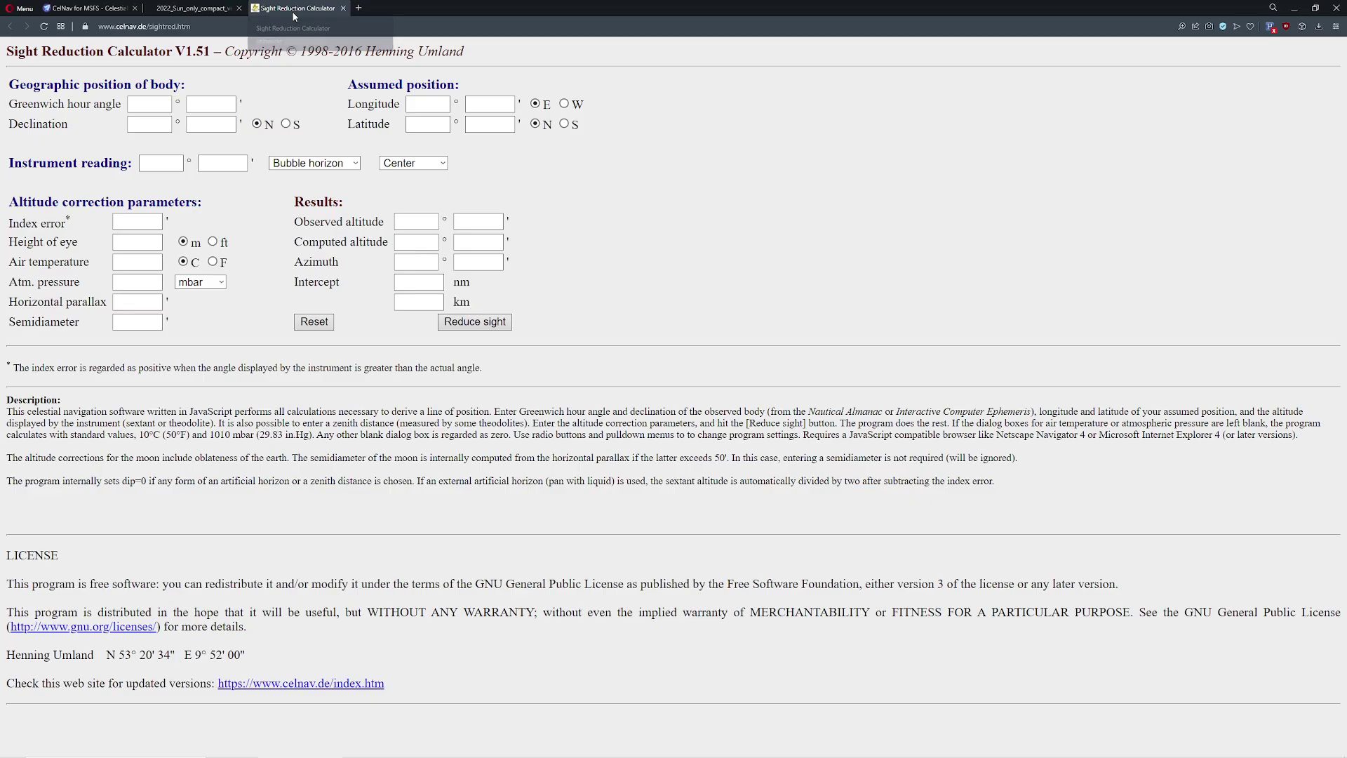
{"action": "left_click", "coordinate": [149, 105]}
{"action": "type", "text": "30"}
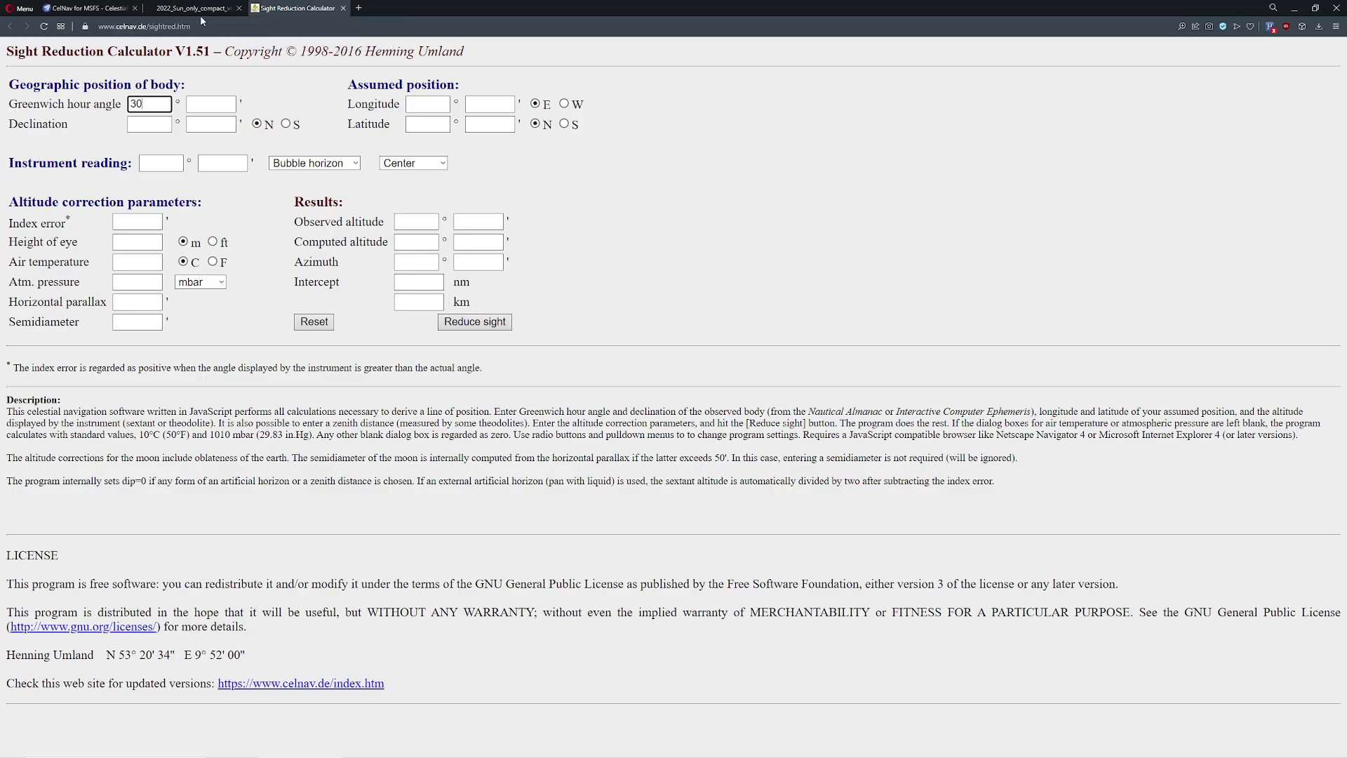
{"action": "left_click", "coordinate": [199, 10]}
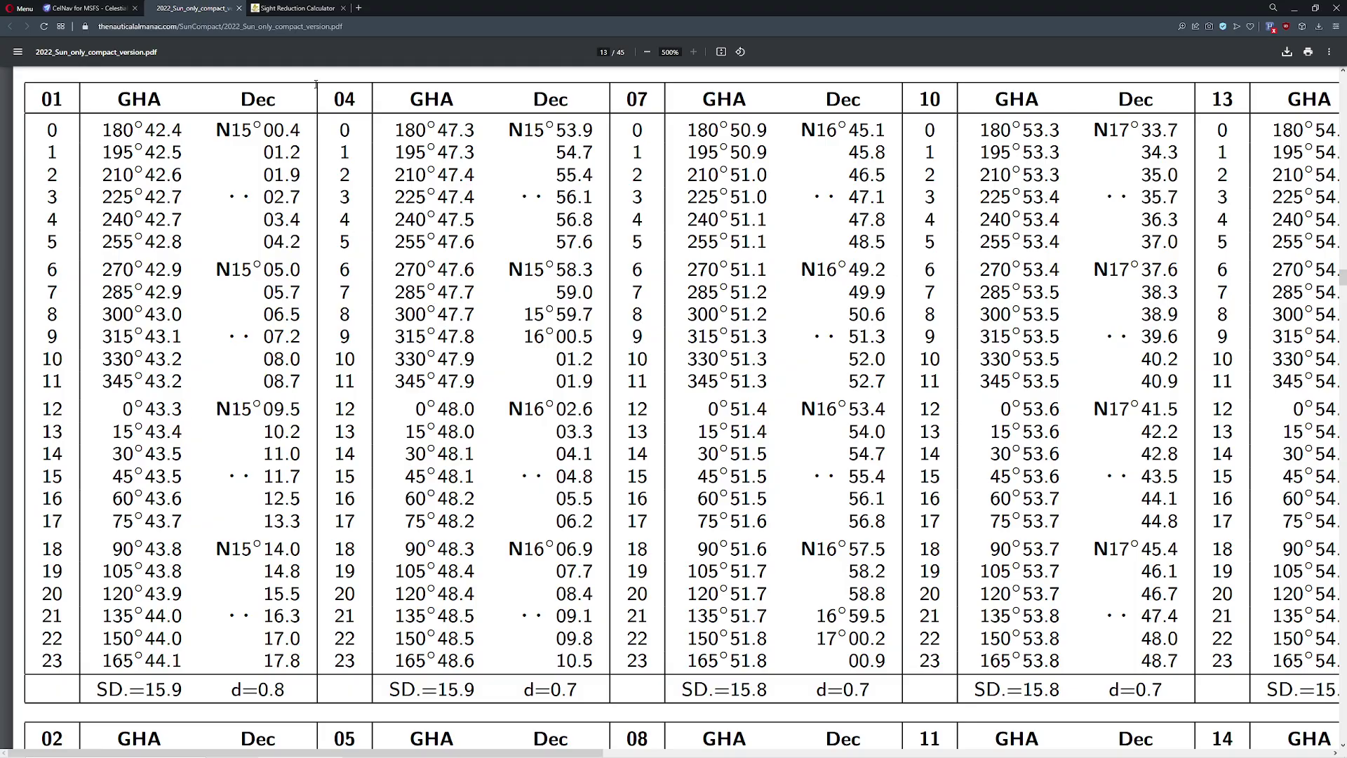
{"action": "left_click", "coordinate": [294, 8]}
{"action": "left_click", "coordinate": [211, 110]}
{"action": "type", "text": "43.5"}
{"action": "key", "text": "Tab"}
Enter a first declination of 11° 00', checking it against the almanac.
{"action": "left_click", "coordinate": [191, 9]}
{"action": "left_click", "coordinate": [295, 8]}
{"action": "type", "text": "11"}
{"action": "key", "text": "Tab"}
{"action": "type", "text": "00"}
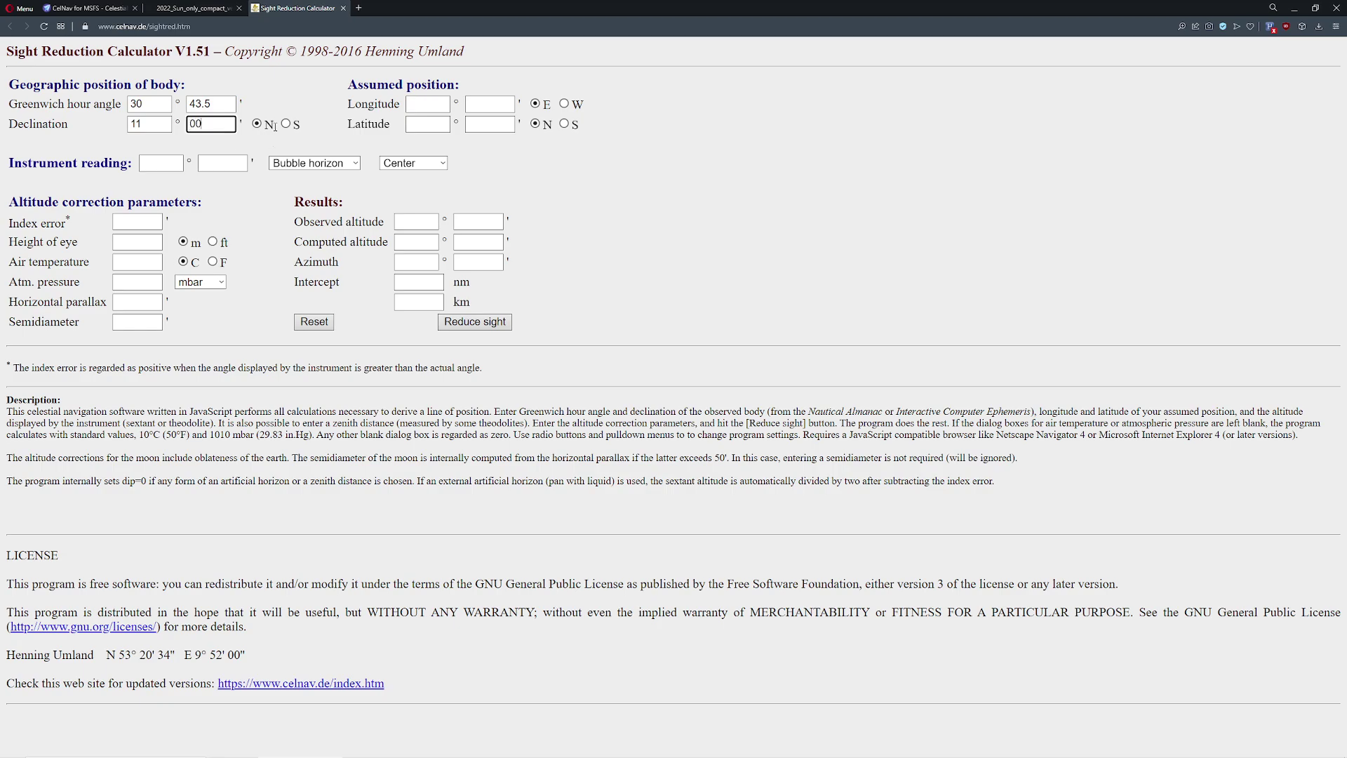
{"action": "left_click", "coordinate": [88, 8]}
{"action": "left_click", "coordinate": [172, 8]}
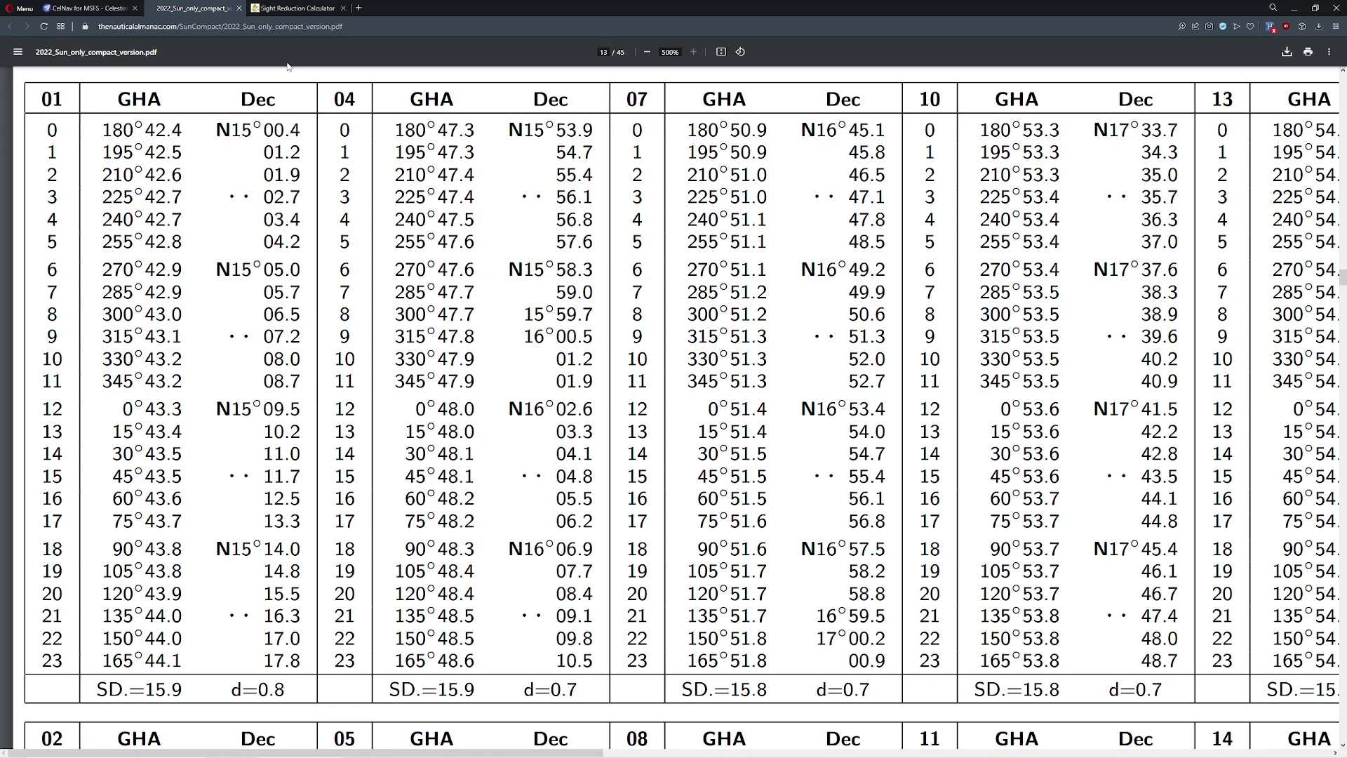
Correct the declination to N 15° 11', cross-checking with the almanac table.
{"action": "left_click", "coordinate": [296, 7]}
{"action": "left_click", "coordinate": [144, 124]}
{"action": "key", "text": "Tab"}
{"action": "type", "text": "11"}
{"action": "key", "text": "Tab"}
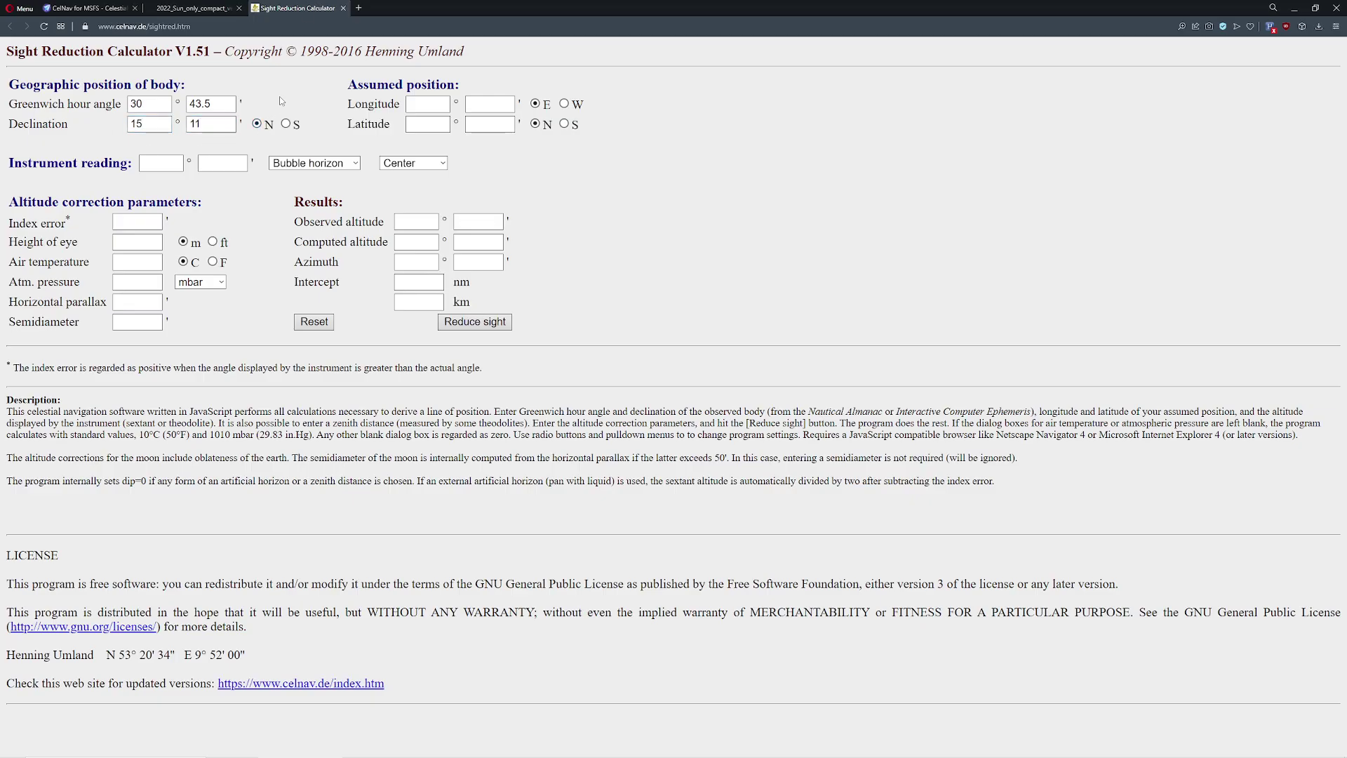
{"action": "left_click", "coordinate": [199, 10]}
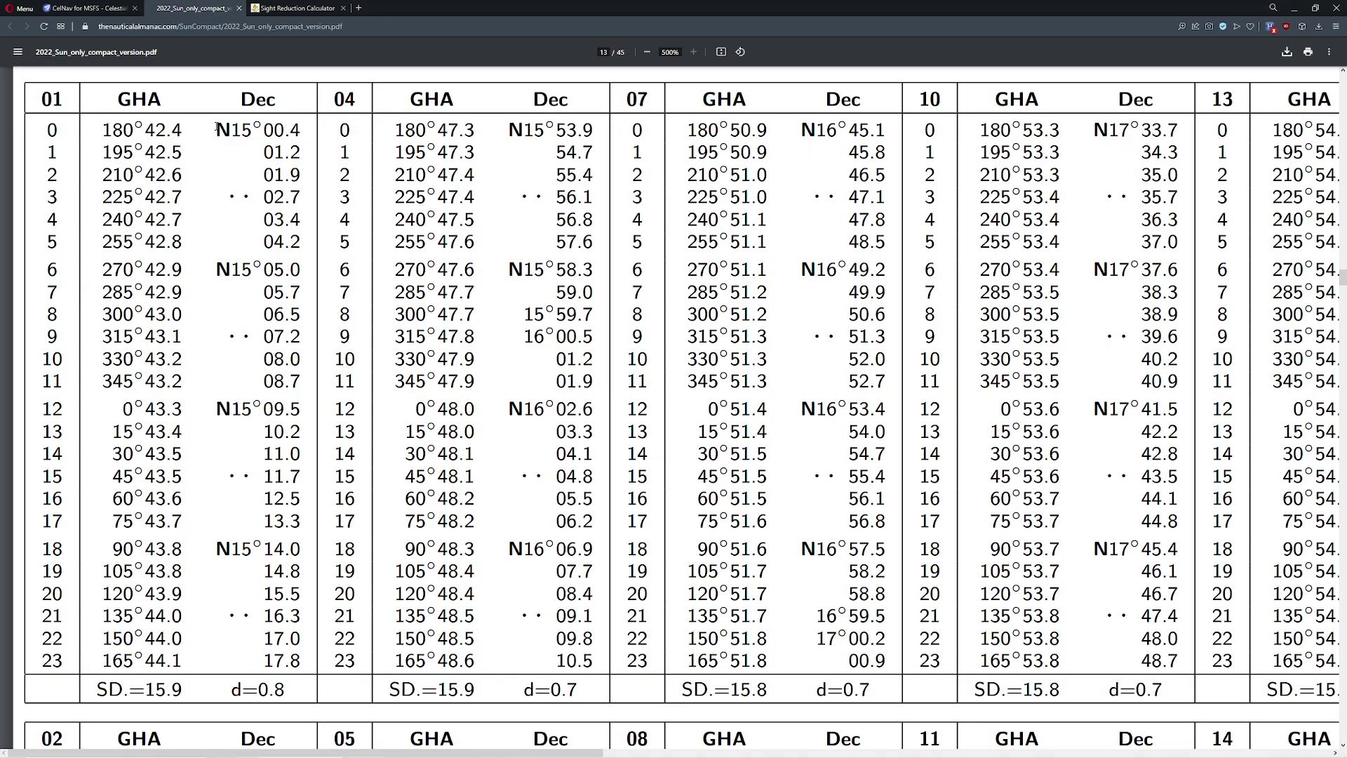
{"action": "left_click", "coordinate": [296, 8]}
{"action": "left_click", "coordinate": [193, 7]}
{"action": "left_click", "coordinate": [304, 8]}
{"action": "left_click", "coordinate": [215, 124]}
{"action": "left_click", "coordinate": [230, 130]}
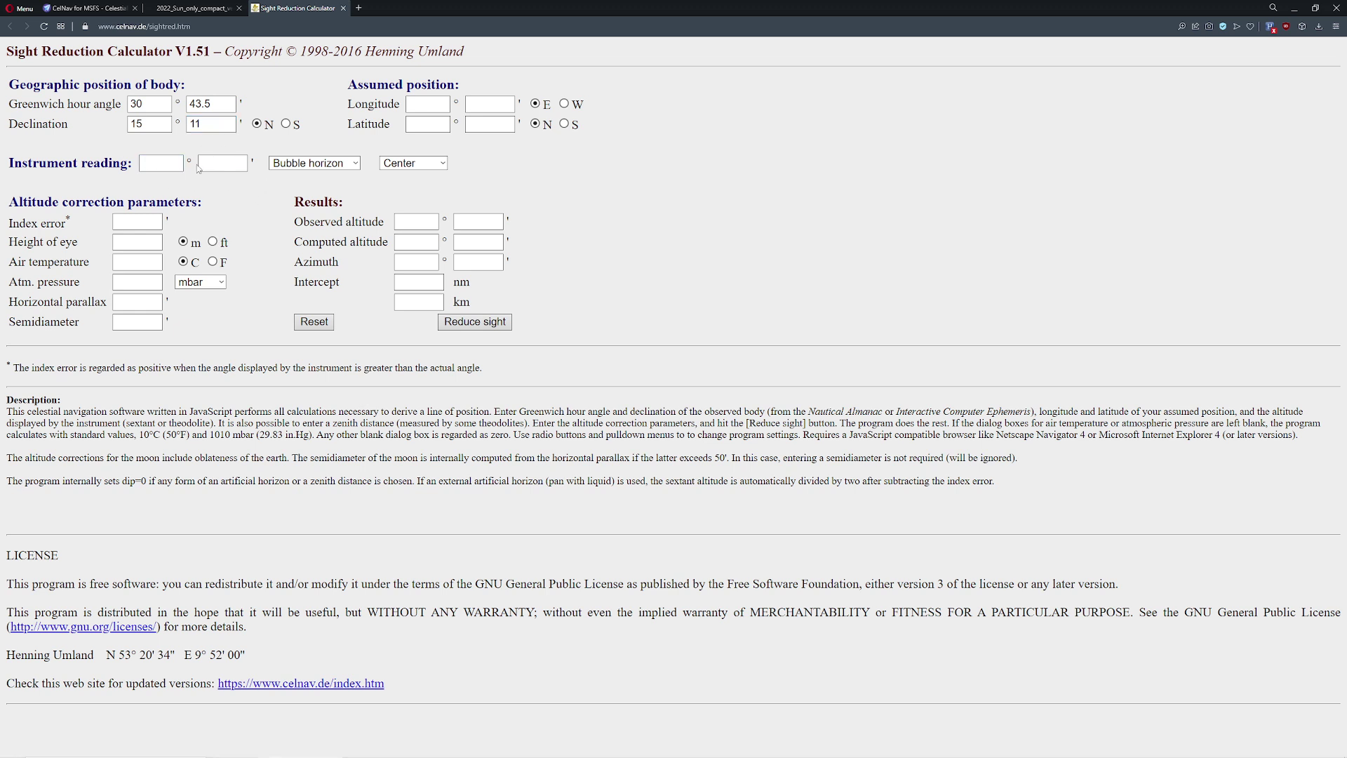
Keep Bubble horizon and the Sun's Center as the observed limb.
{"action": "left_click", "coordinate": [336, 164]}
{"action": "left_click", "coordinate": [308, 191]}
{"action": "left_click", "coordinate": [431, 170]}
{"action": "left_click", "coordinate": [409, 202]}
{"action": "key", "text": "alt+Tab"}
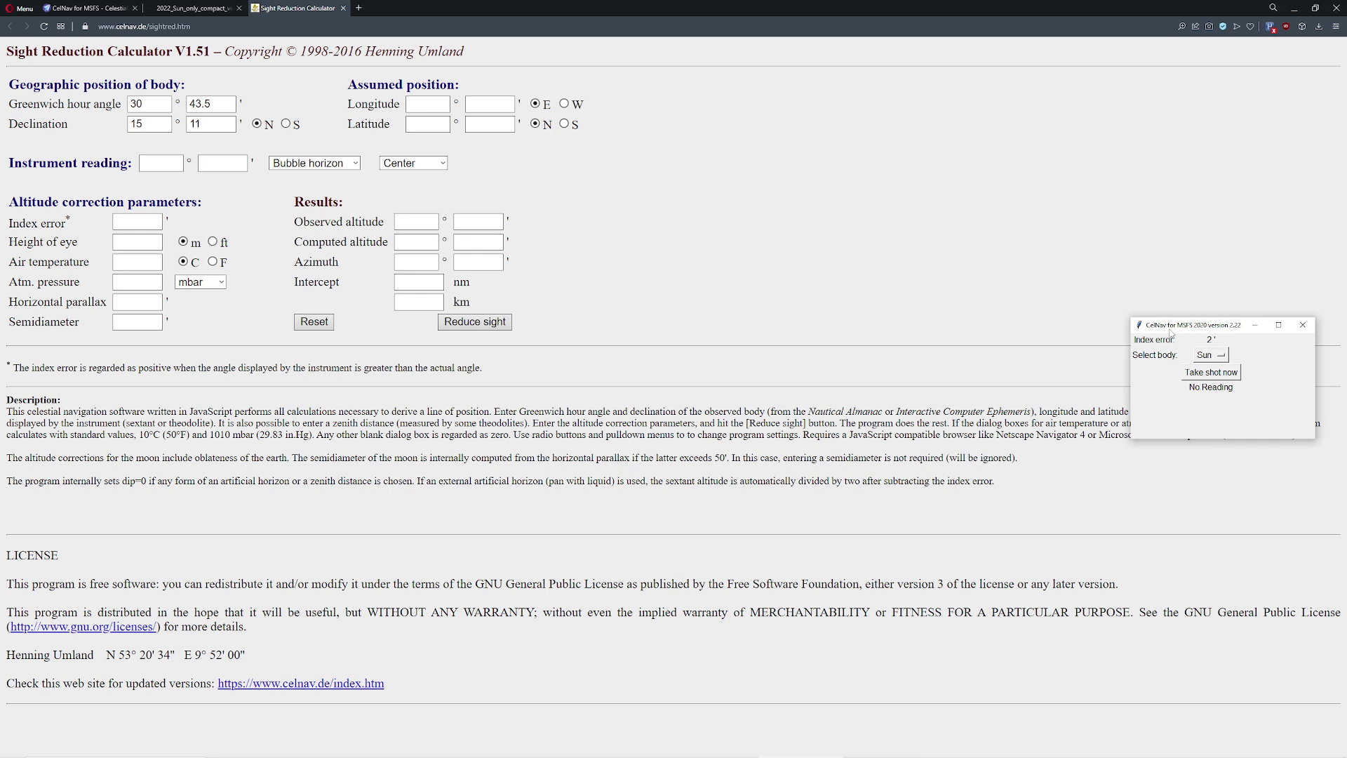
Set the index error to 2 and measure height of eye in feet.
{"action": "left_click", "coordinate": [133, 218]}
{"action": "type", "text": "2"}
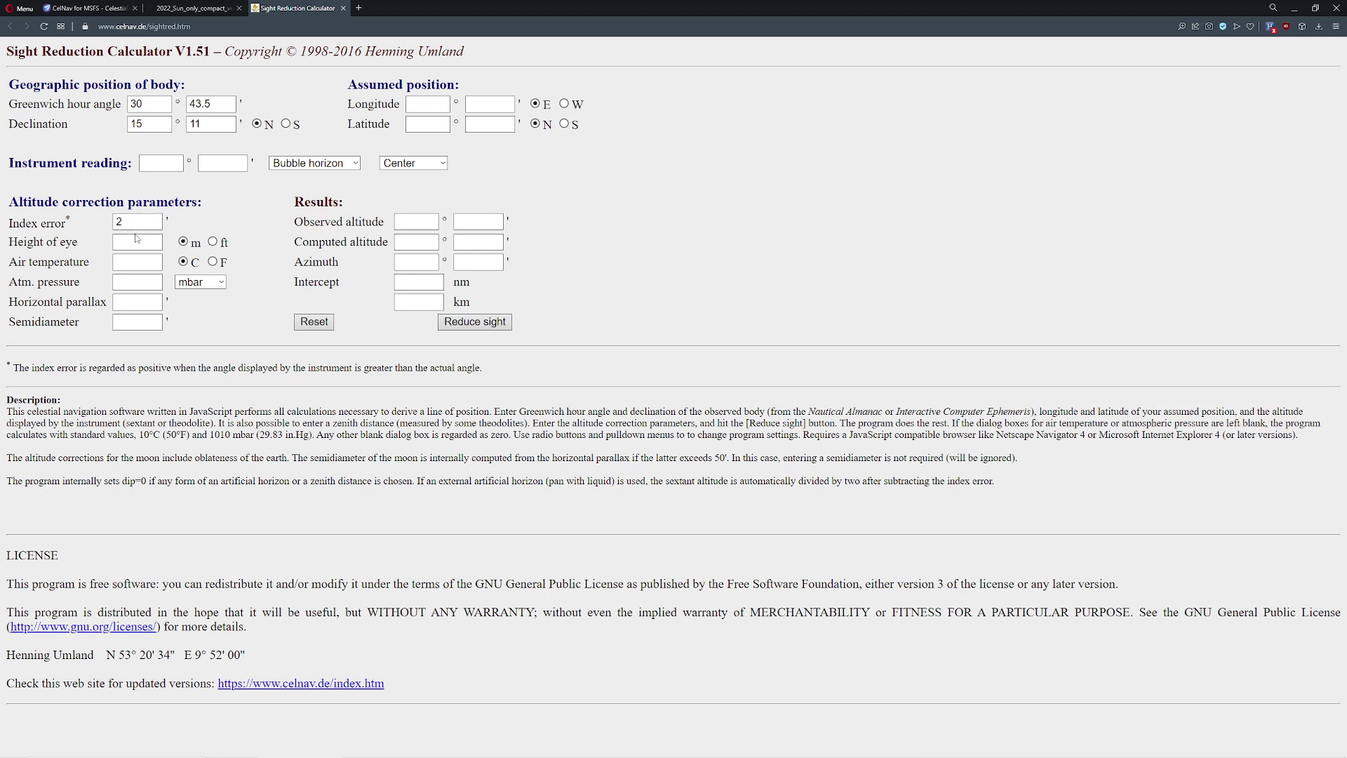
{"action": "left_click", "coordinate": [213, 242]}
{"action": "left_click", "coordinate": [149, 238]}
Check the aircraft's airport altitude in Little Navmap and enter a 169 ft height of eye.
{"action": "key", "text": "alt+Tab"}
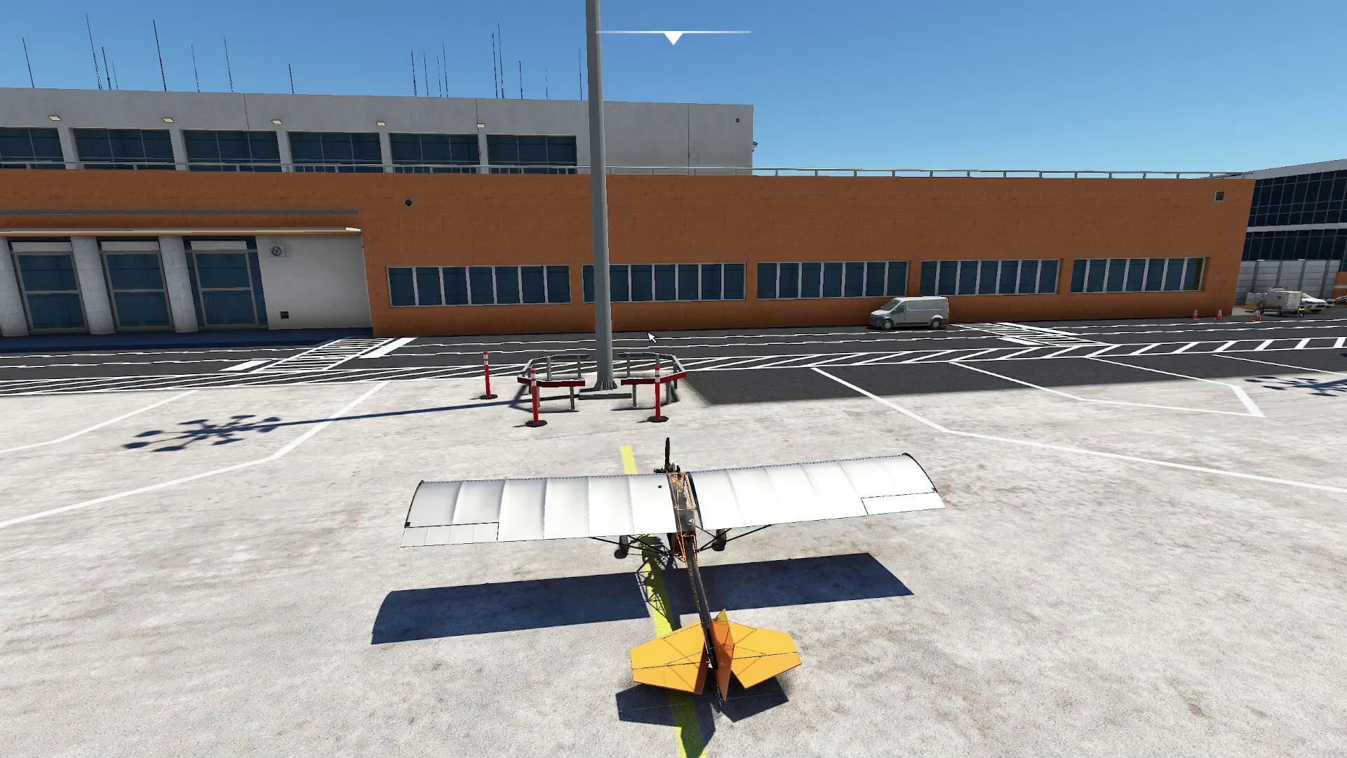
{"action": "key", "text": "End"}
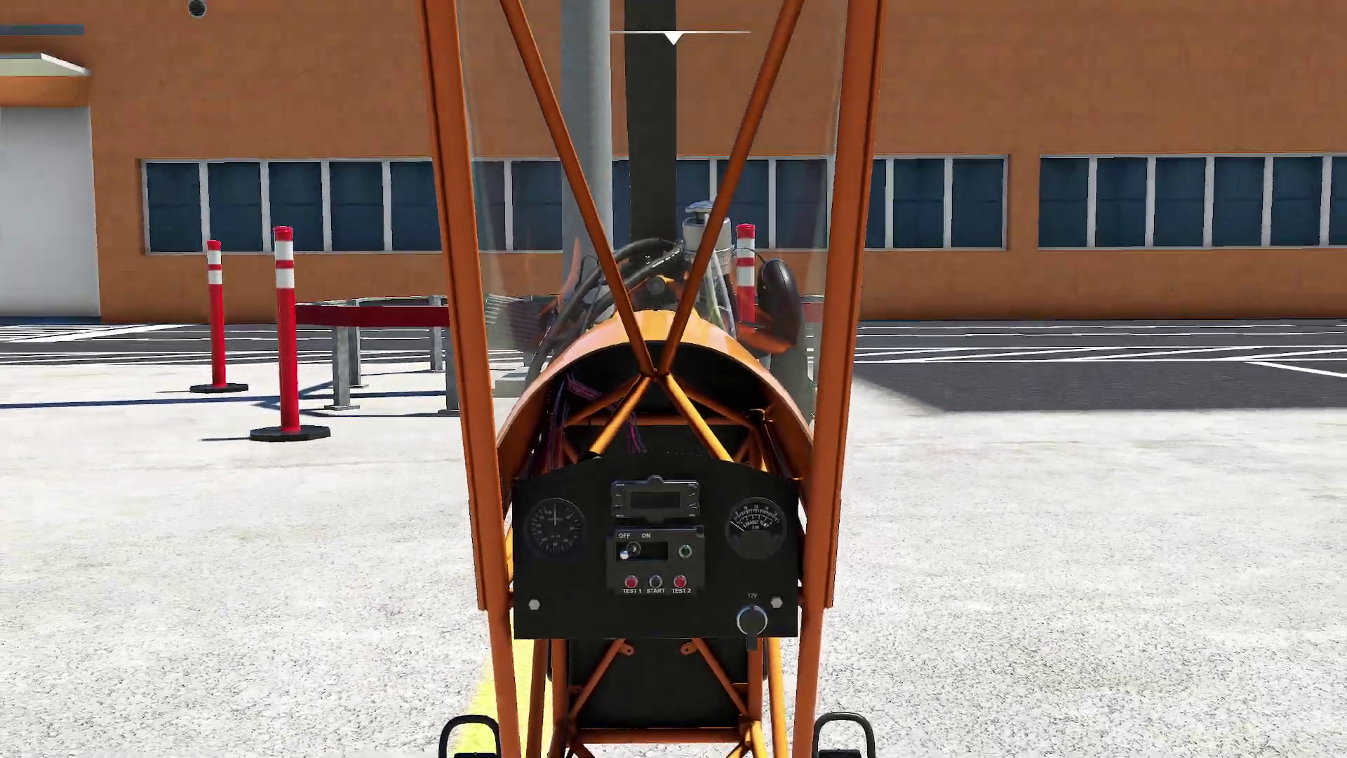
{"action": "key", "text": "alt+Tab"}
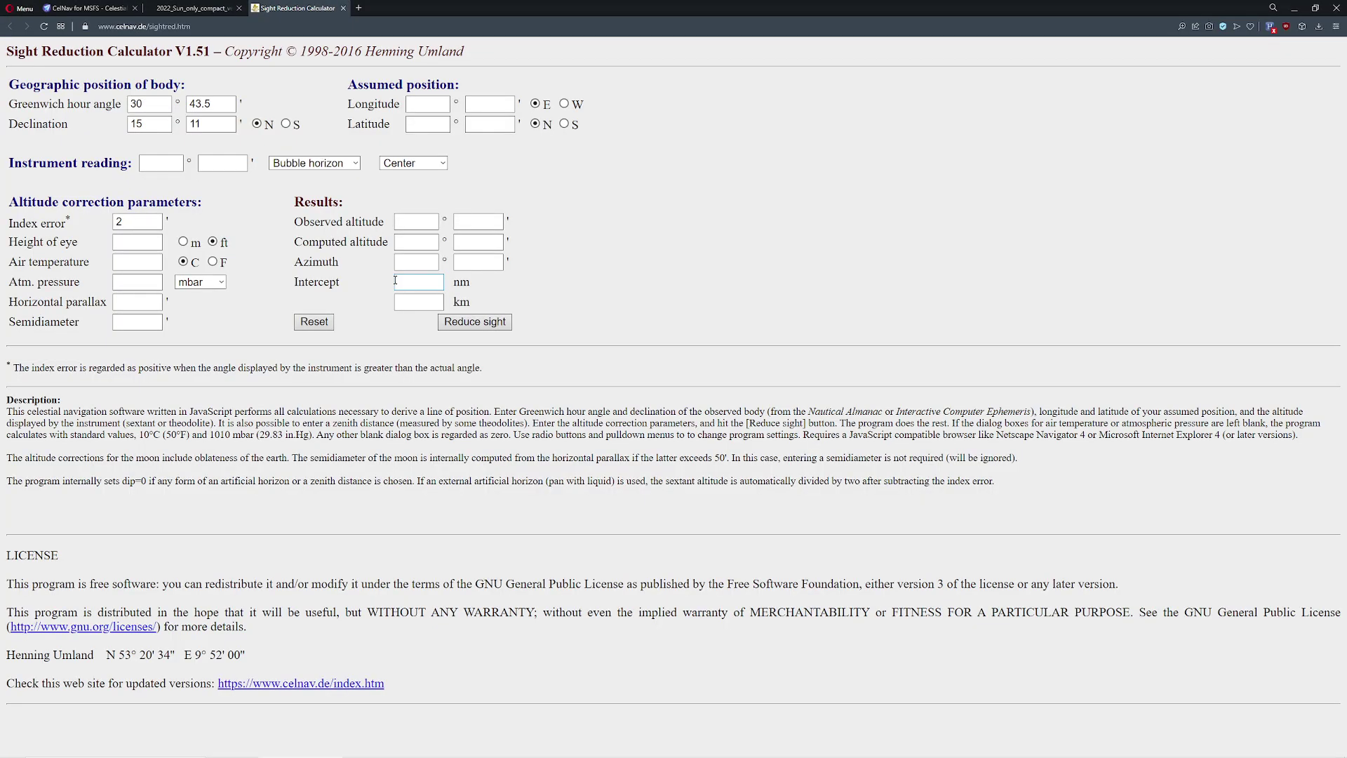
{"action": "key", "text": "alt+Tab"}
{"action": "key", "text": "alt+Tab"}
{"action": "key", "text": "alt+Tab"}
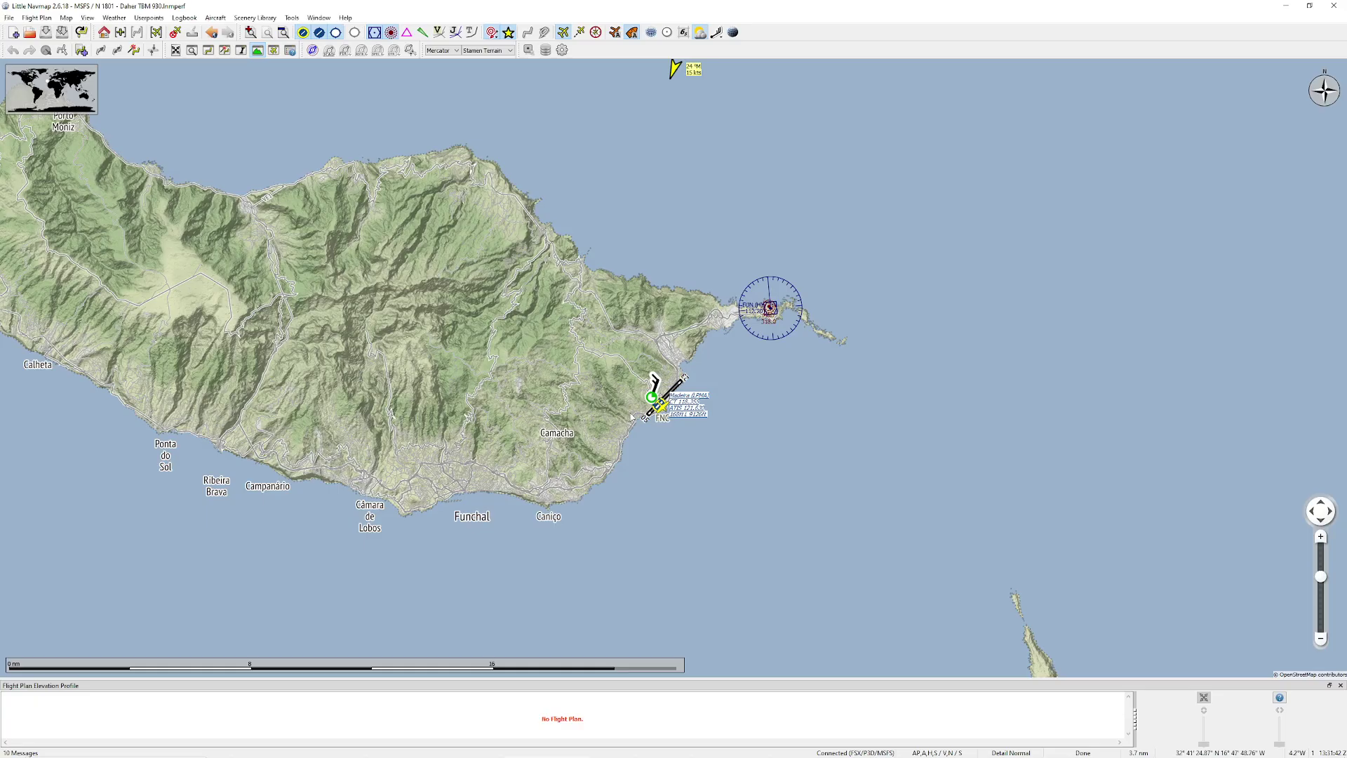
{"action": "scroll", "coordinate": [697, 385], "scroll_direction": "up", "scroll_amount": 5}
{"action": "left_click", "coordinate": [692, 362]}
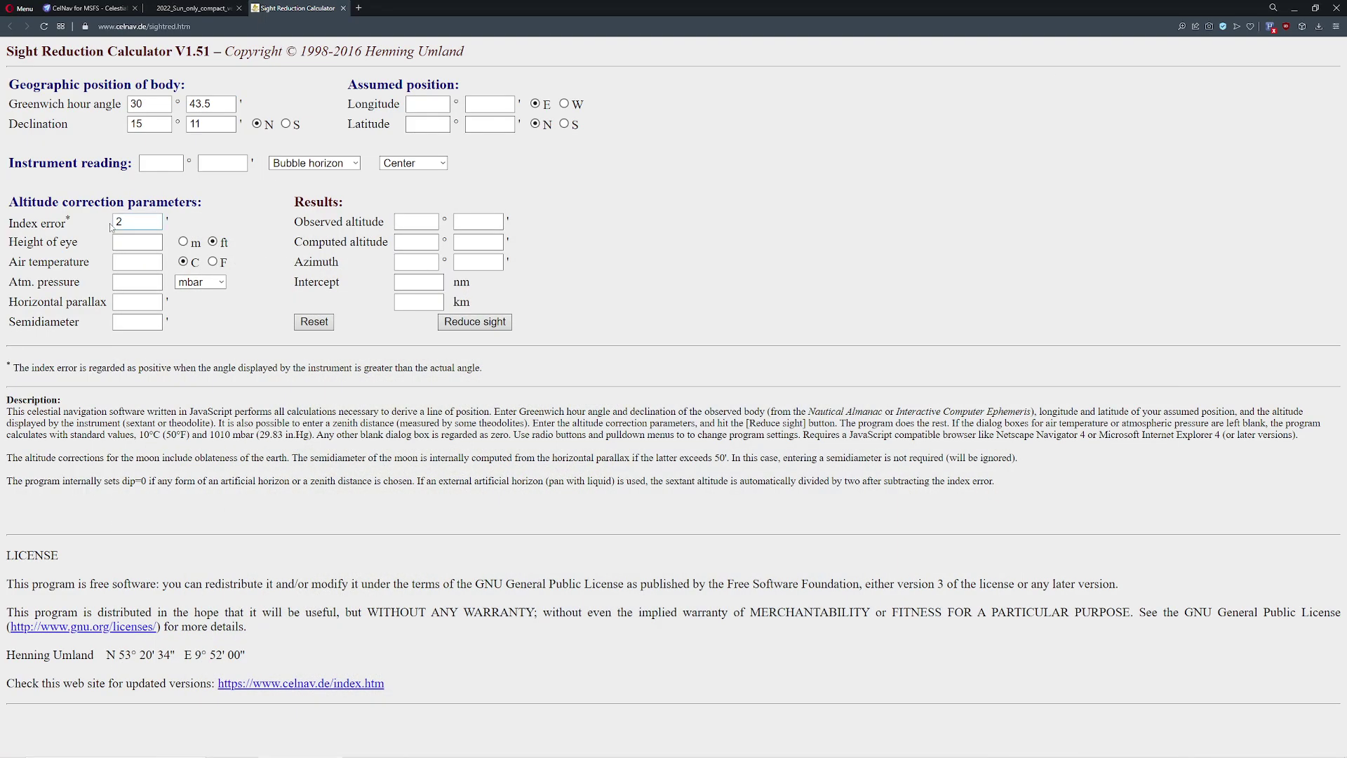
{"action": "left_click", "coordinate": [142, 243]}
{"action": "type", "text": "169"}
{"action": "left_click", "coordinate": [221, 218]}
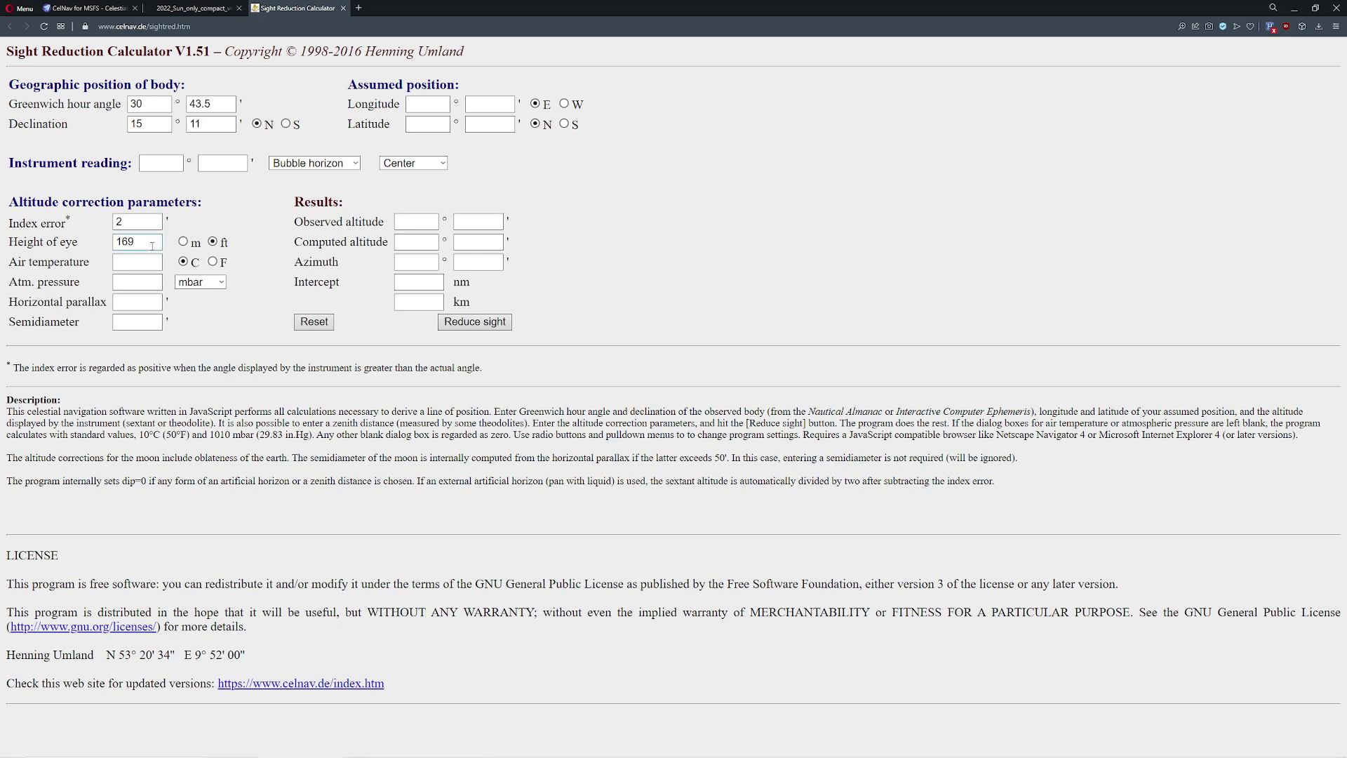